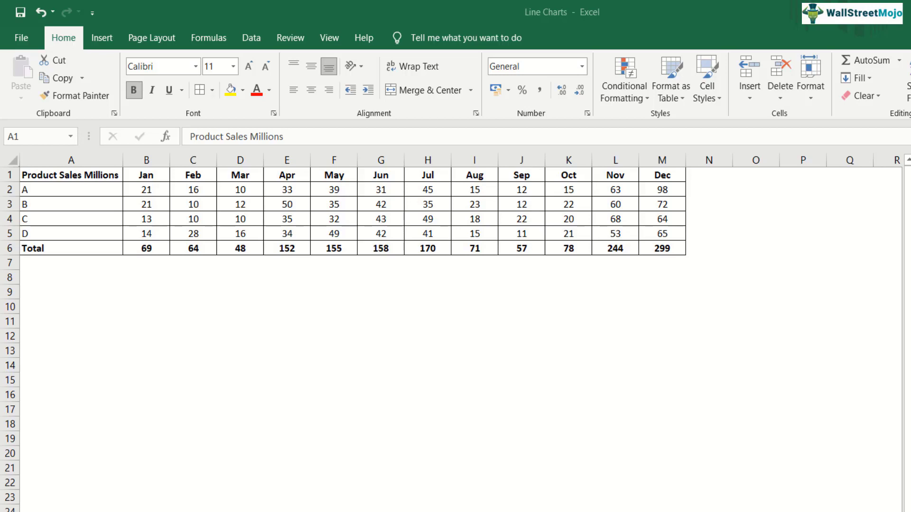
# Look over the monthly product sales table, from the product labels to the first months' figures.
pyautogui.click(70, 174)
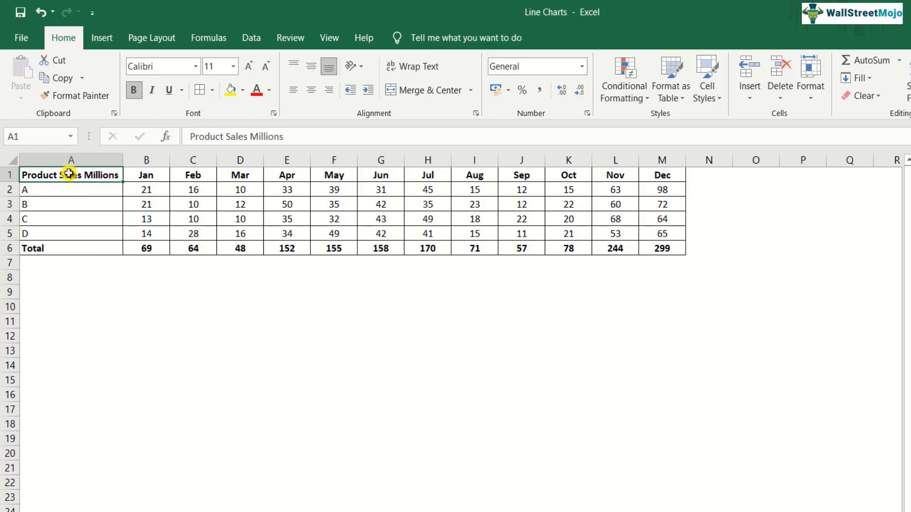
pyautogui.press('Down')
pyautogui.press('Down')
pyautogui.press('Down')
pyautogui.press('Up')
pyautogui.press('Up')
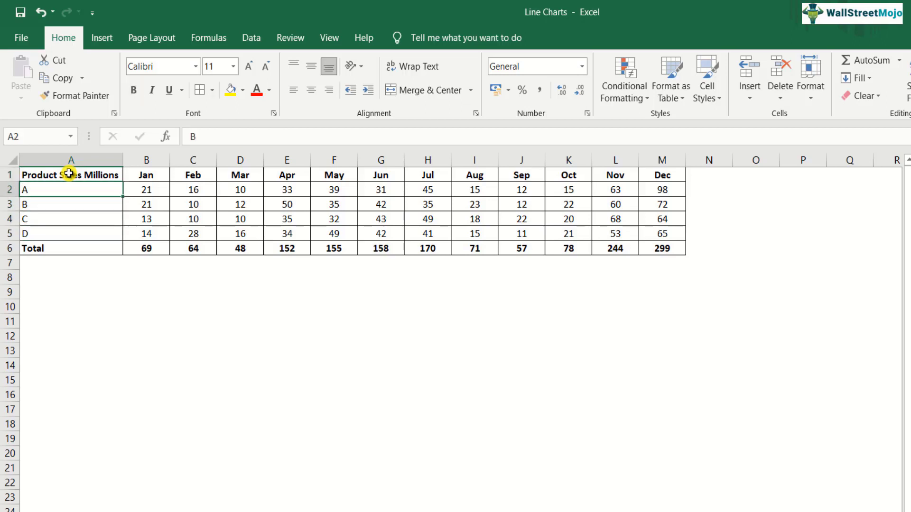
pyautogui.press('Right')
pyautogui.press('Right')
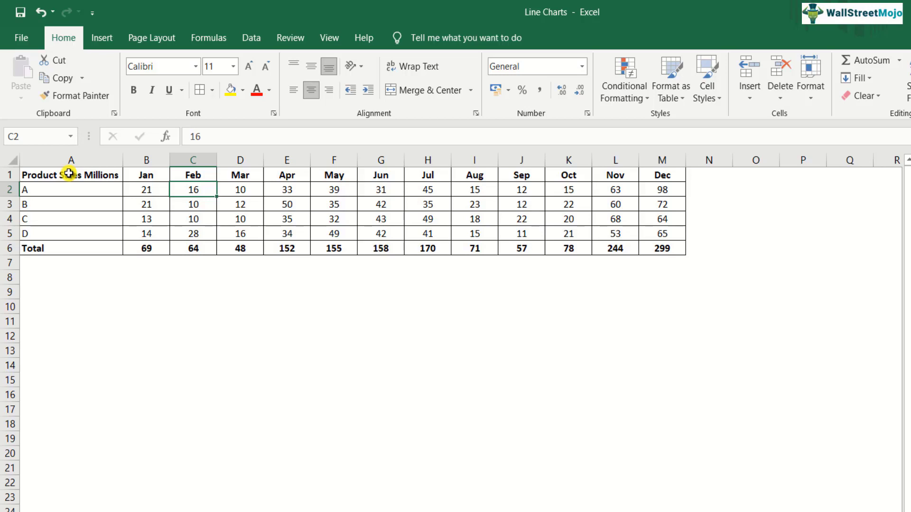
# Insert a basic 2-D Line chart from the month headers and product A's row (A1:M2), placed below the table.
pyautogui.press('Up')
pyautogui.press('Left')
pyautogui.press('Left')
pyautogui.hotkey('shift', 'Right')
pyautogui.hotkey('shift', 'Right')
pyautogui.hotkey('shift', 'Right')
pyautogui.hotkey('shift', 'Right')
pyautogui.hotkey('shift', 'Right')
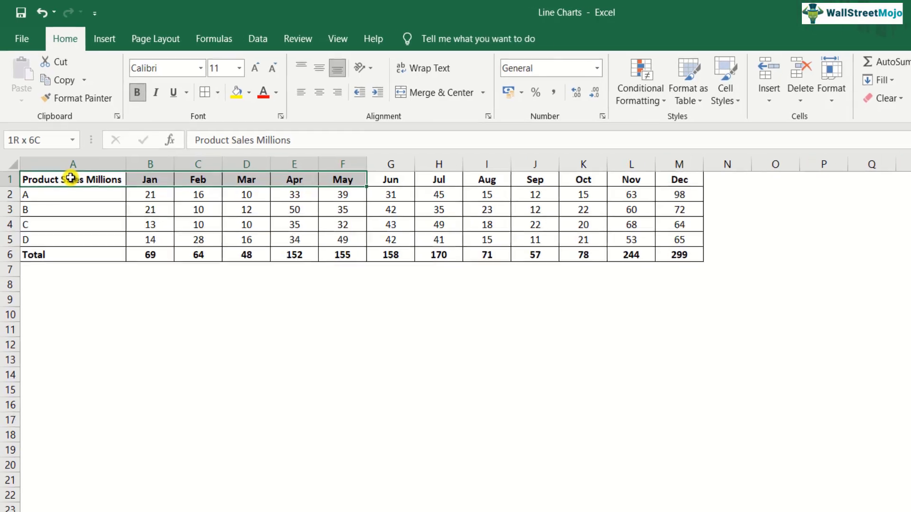
pyautogui.hotkey('shift', 'Right')
pyautogui.hotkey('shift', 'Right')
pyautogui.hotkey('shift', 'Right')
pyautogui.hotkey('shift', 'Right')
pyautogui.hotkey('shift', 'Right')
pyautogui.hotkey('shift', 'Right')
pyautogui.hotkey('shift', 'Right')
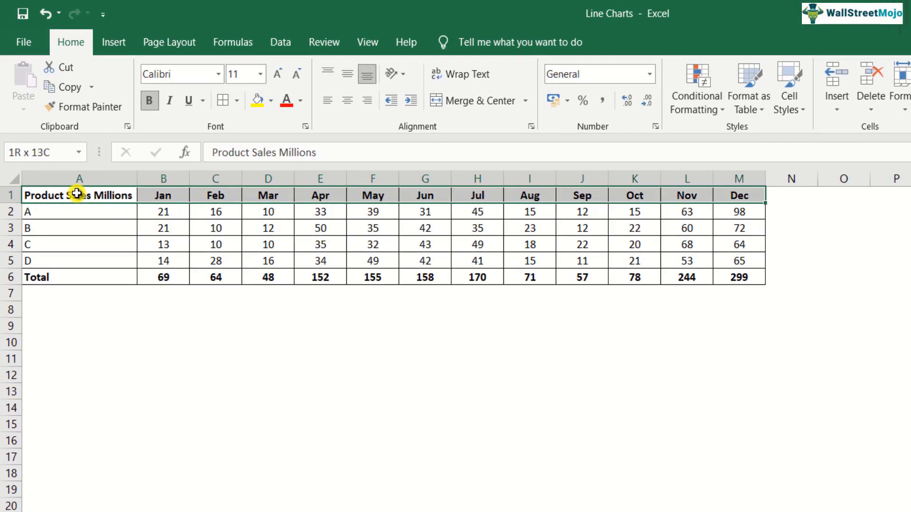
pyautogui.hotkey('shift', 'Down')
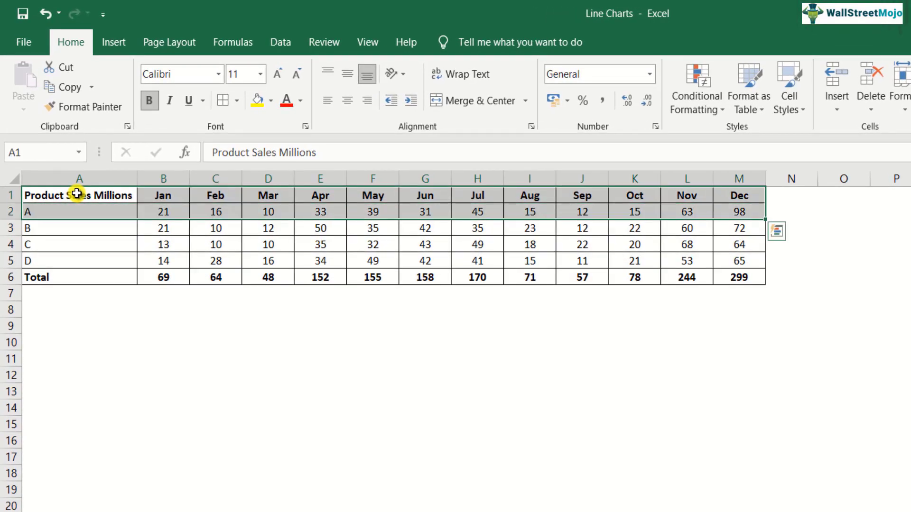
pyautogui.click(113, 43)
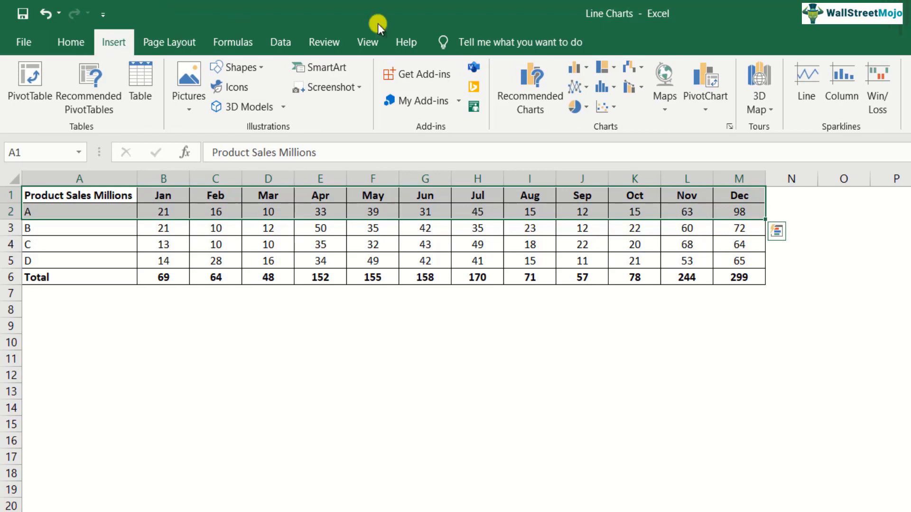
pyautogui.click(576, 95)
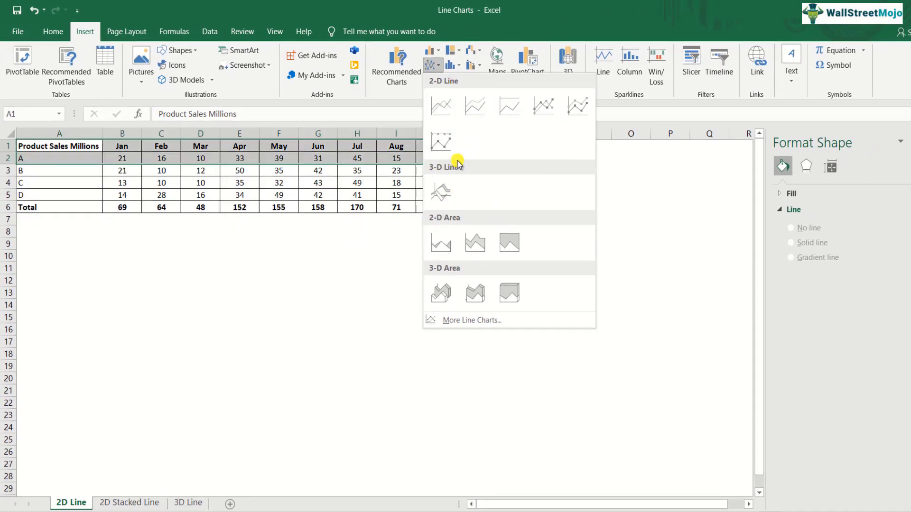
pyautogui.click(444, 109)
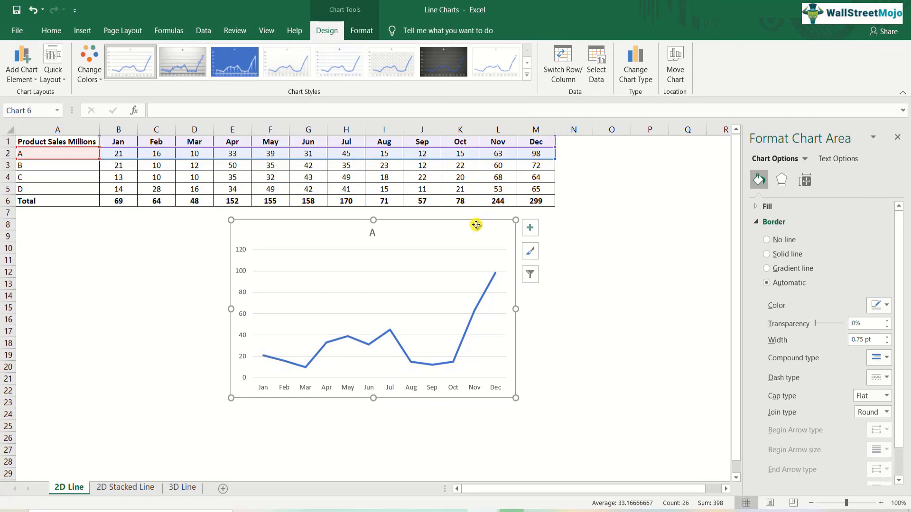
pyautogui.moveTo(476, 225); pyautogui.dragTo(459, 227)
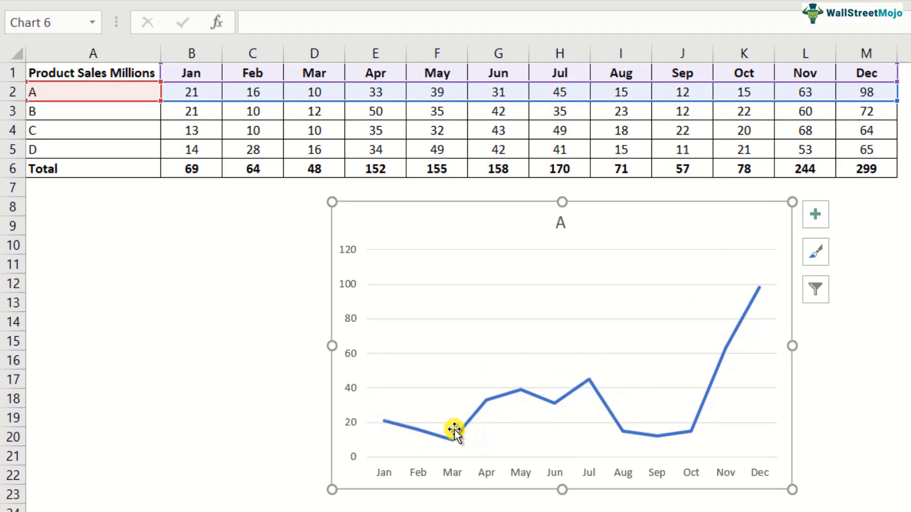
# Extend the line chart's data range down to row 5 to add products B, C and D.
pyautogui.moveTo(764, 293)
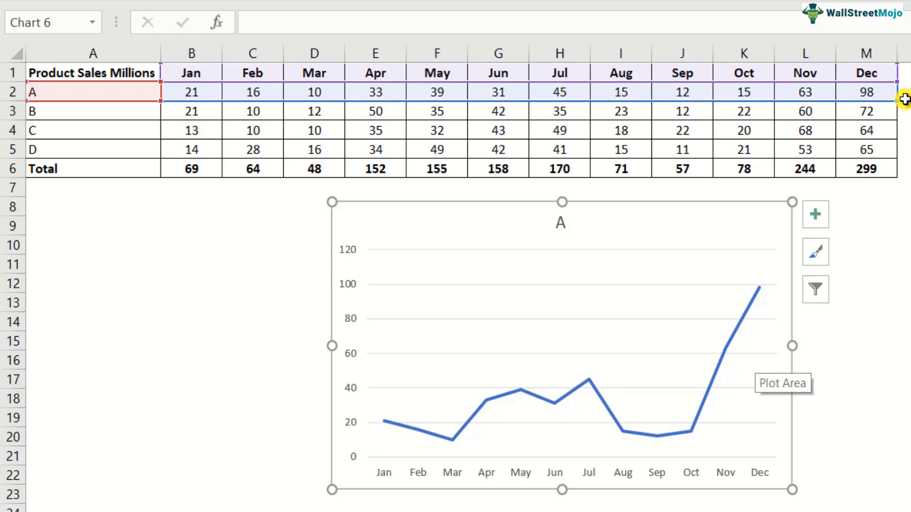
pyautogui.moveTo(894, 103); pyautogui.dragTo(894, 117)
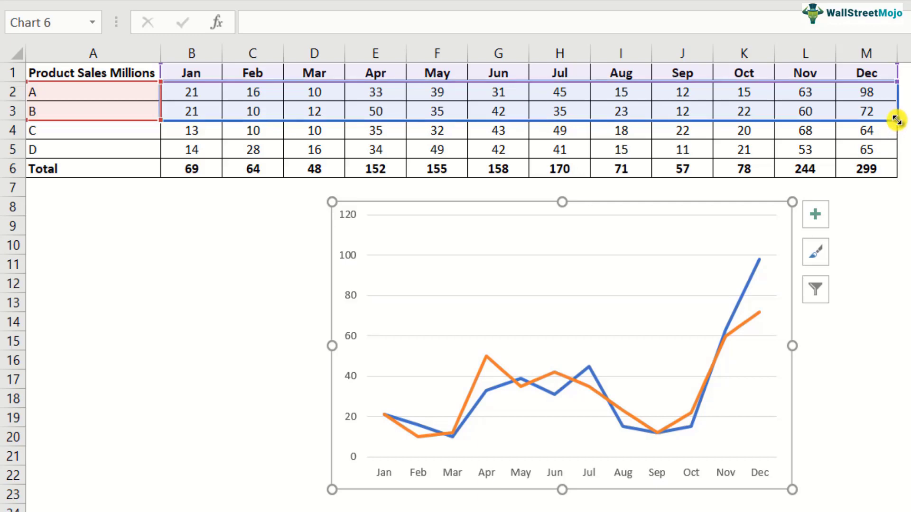
pyautogui.moveTo(896, 120); pyautogui.dragTo(895, 138)
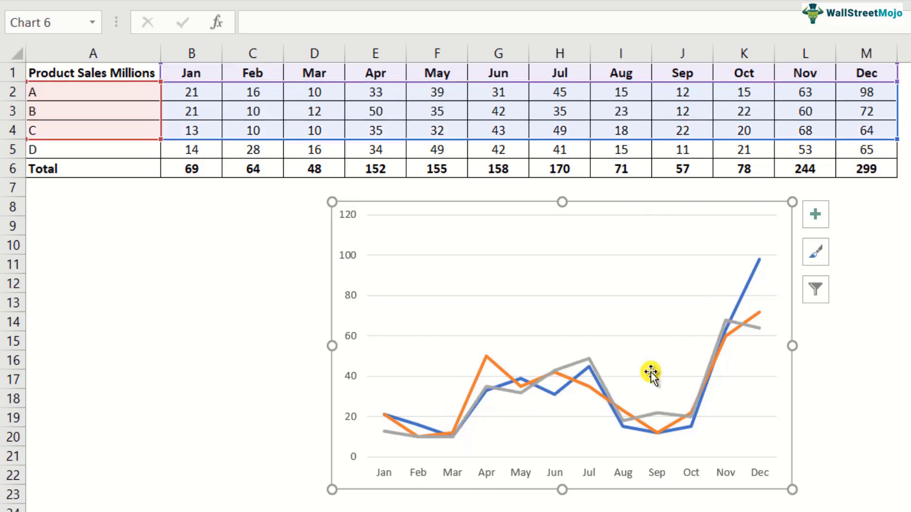
pyautogui.moveTo(638, 403)
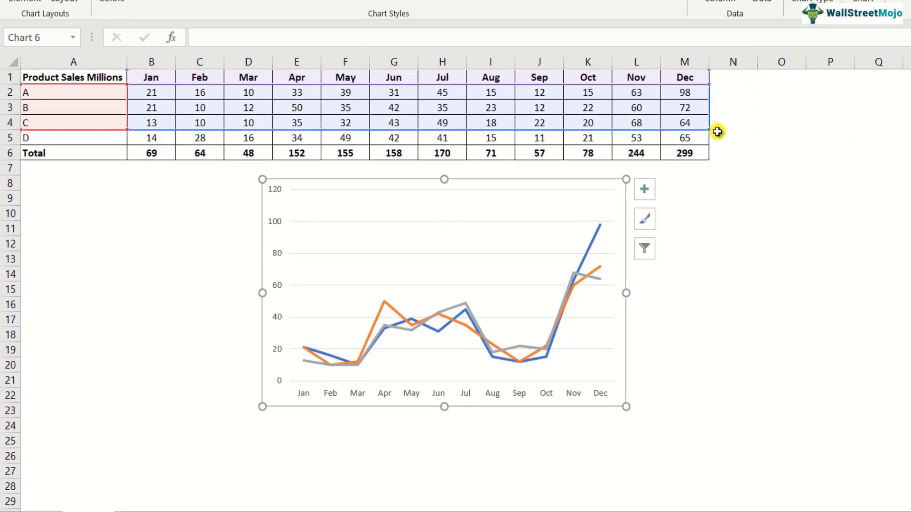
pyautogui.moveTo(707, 135); pyautogui.dragTo(707, 142)
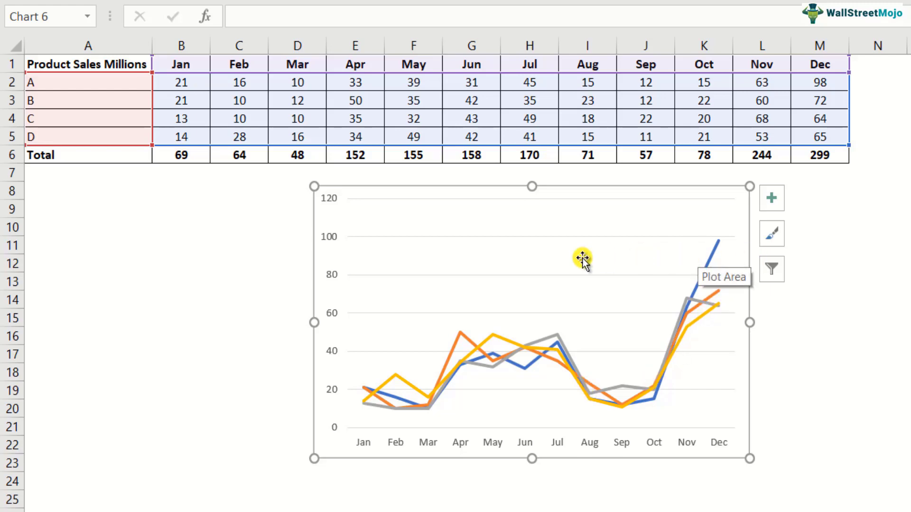
# Set the maximum bound of the chart's vertical axis to 80.
pyautogui.click(335, 285)
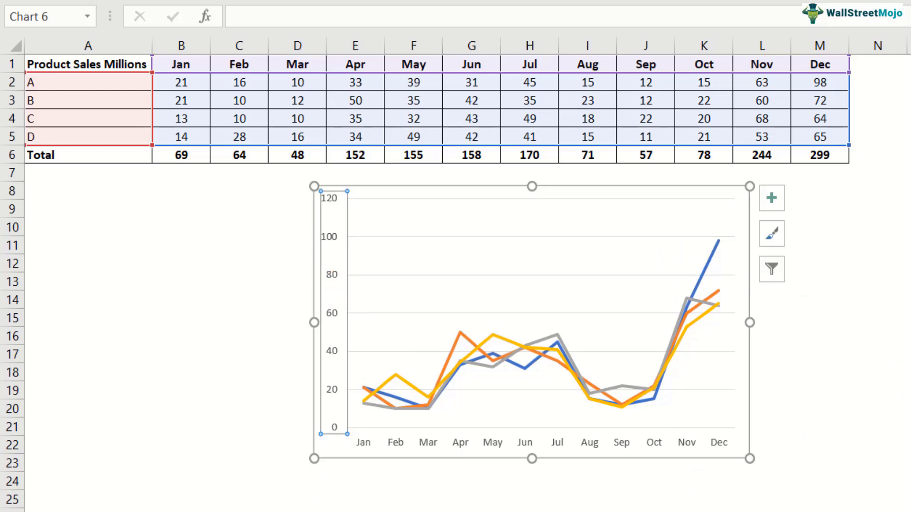
pyautogui.rightClick(335, 315)
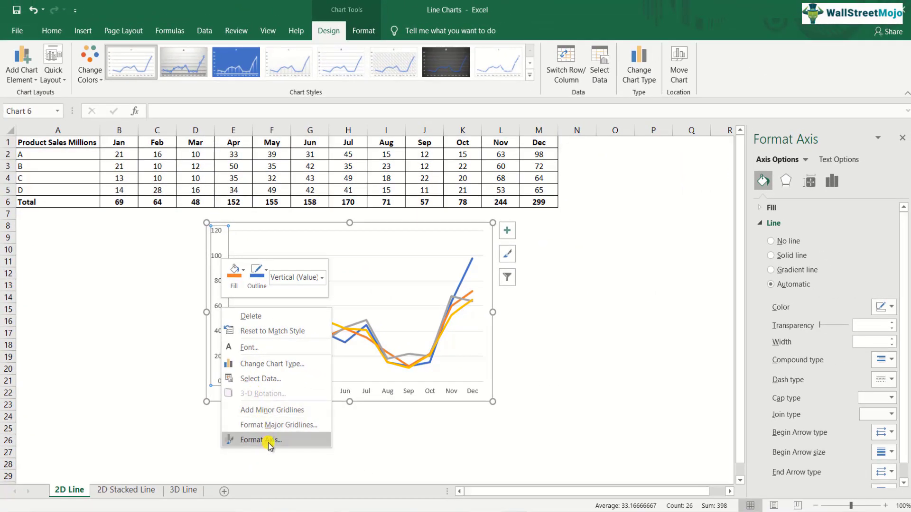
pyautogui.click(292, 453)
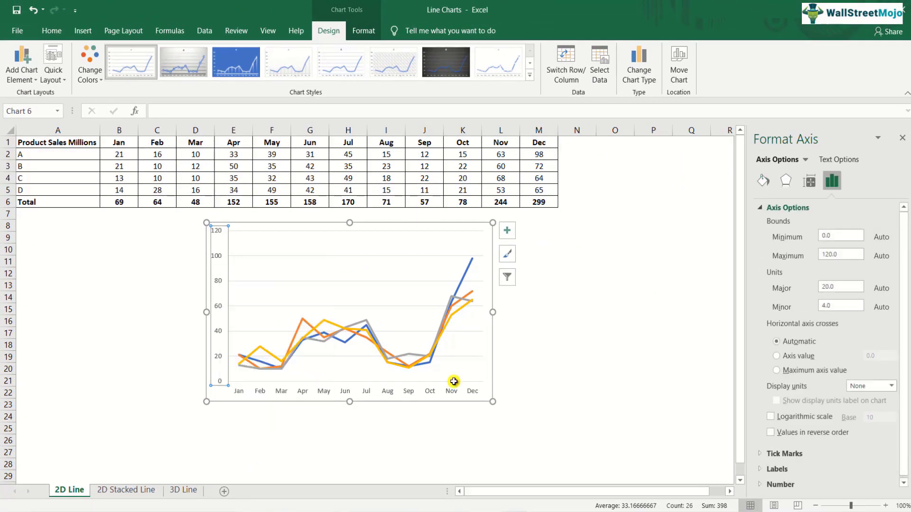
pyautogui.moveTo(846, 256); pyautogui.dragTo(824, 255)
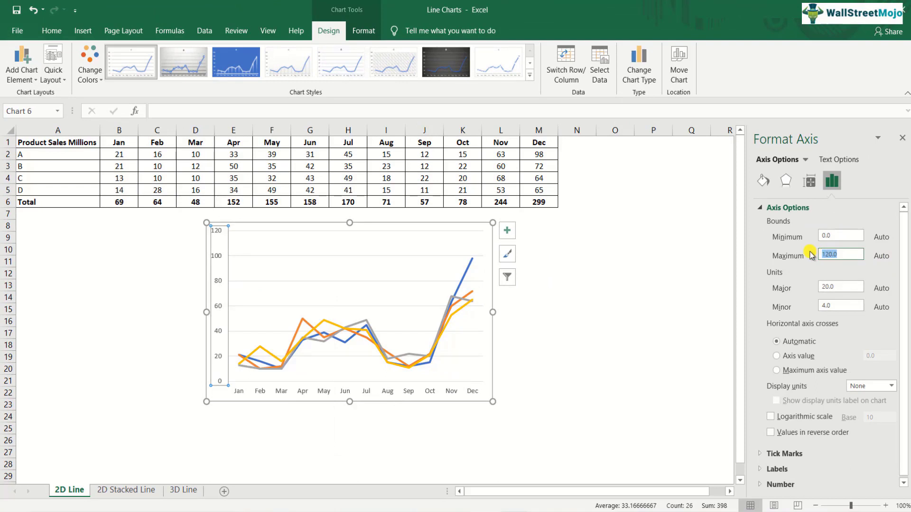
pyautogui.press('Return')
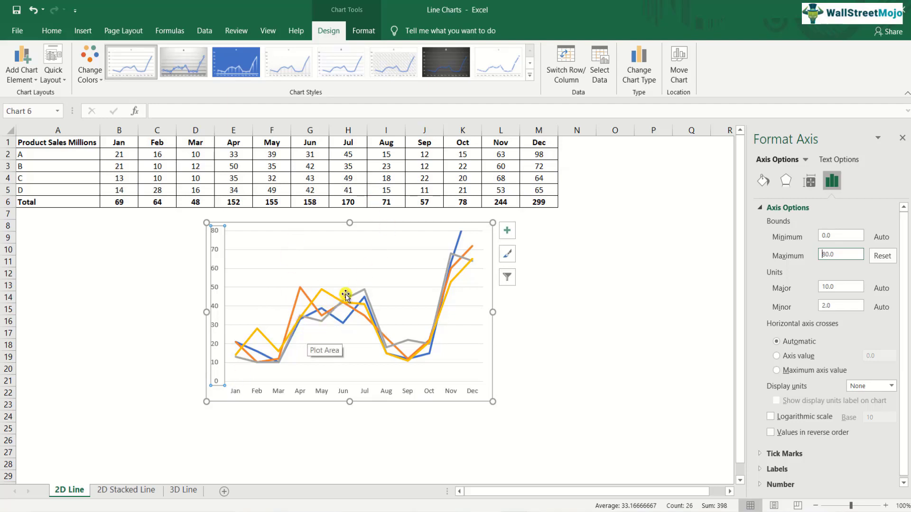
# Try to add data labels to the product D line in the chart.
pyautogui.rightClick(264, 340)
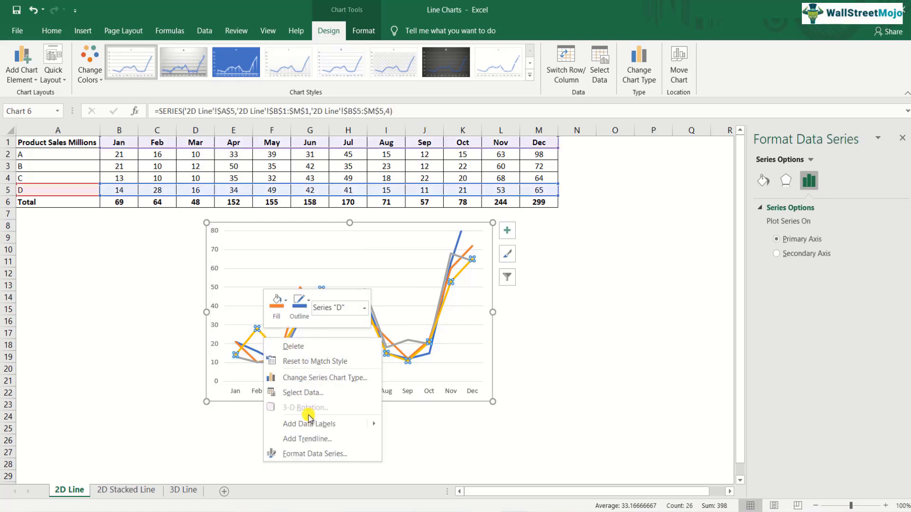
pyautogui.click(333, 226)
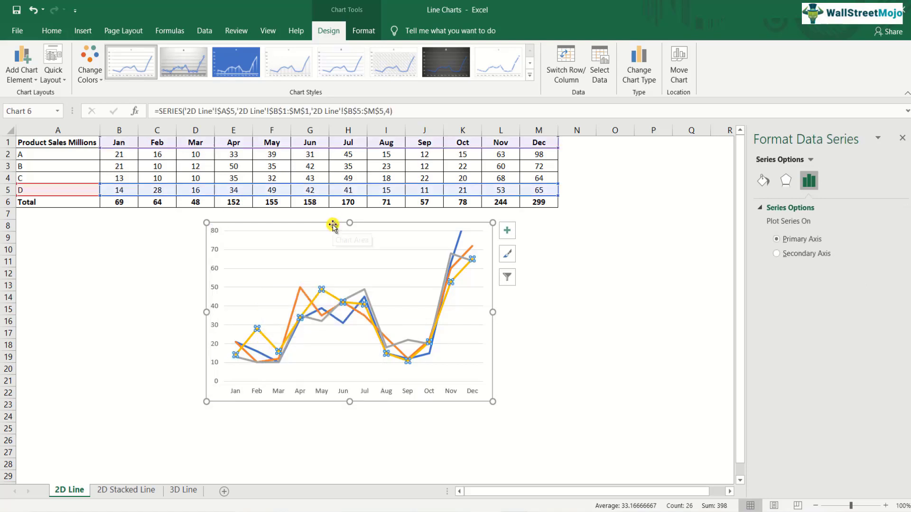
pyautogui.rightClick(267, 340)
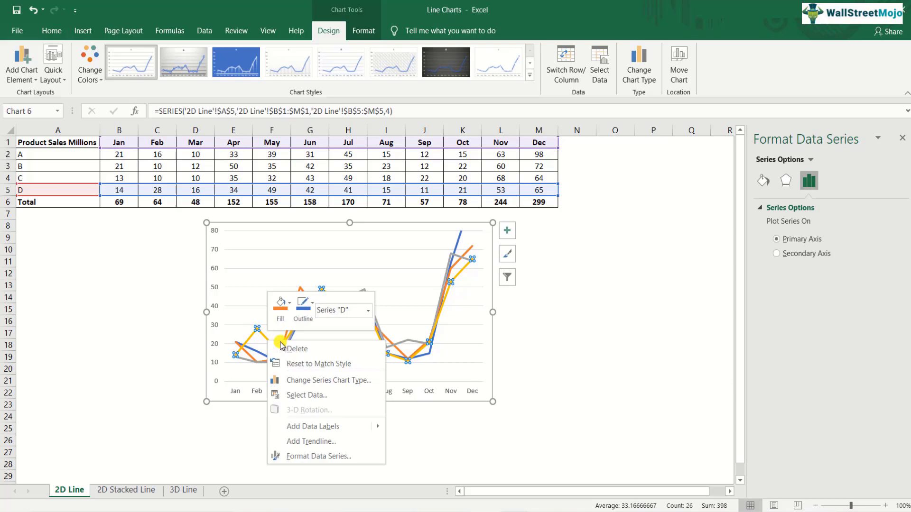
pyautogui.click(337, 426)
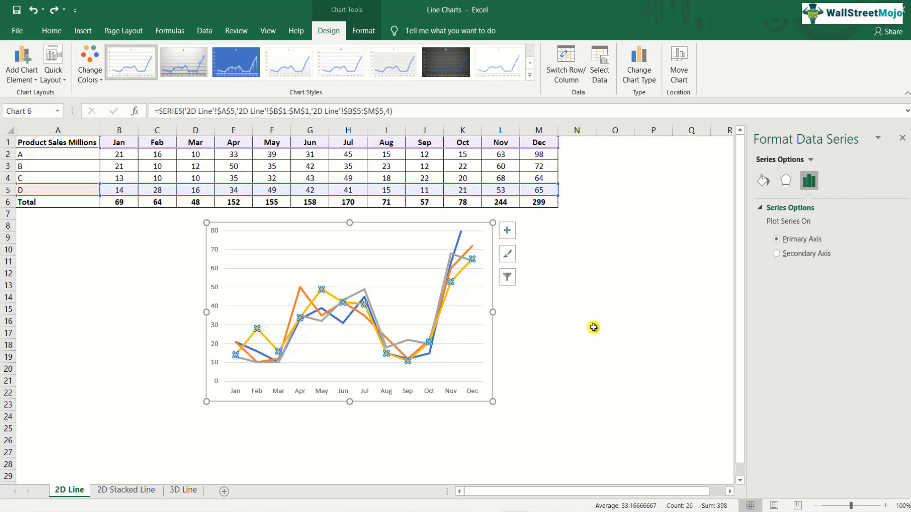
# Try the grey gradient, solid blue and plain white labelled chart styles on the line chart, and check the chart's shape formatting options.
pyautogui.click(433, 222)
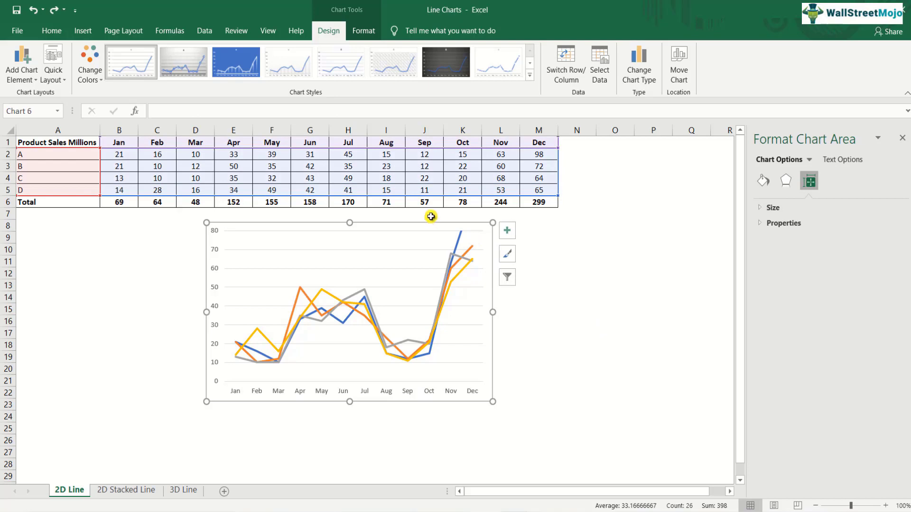
pyautogui.click(189, 63)
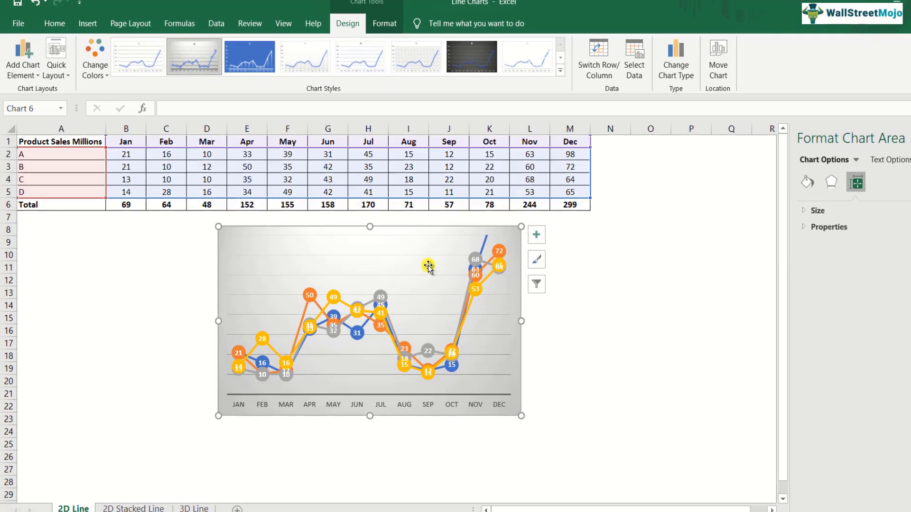
pyautogui.click(253, 66)
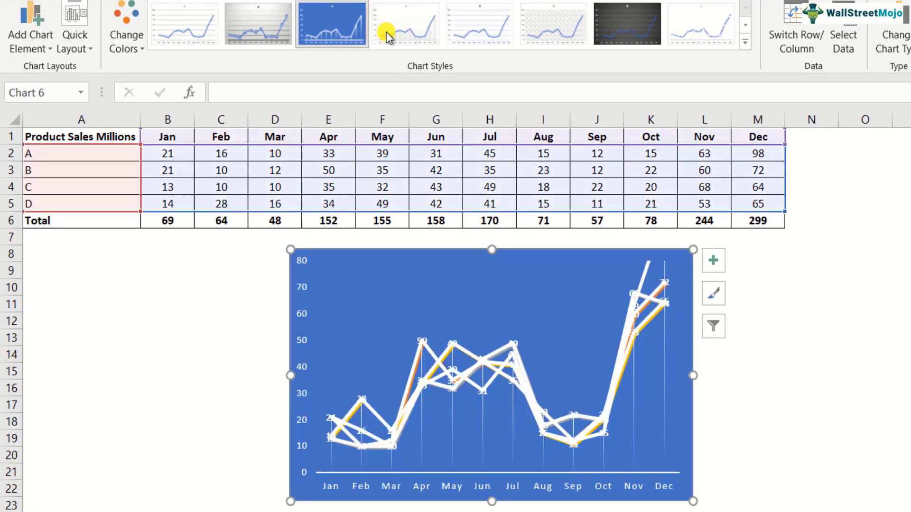
pyautogui.click(463, 29)
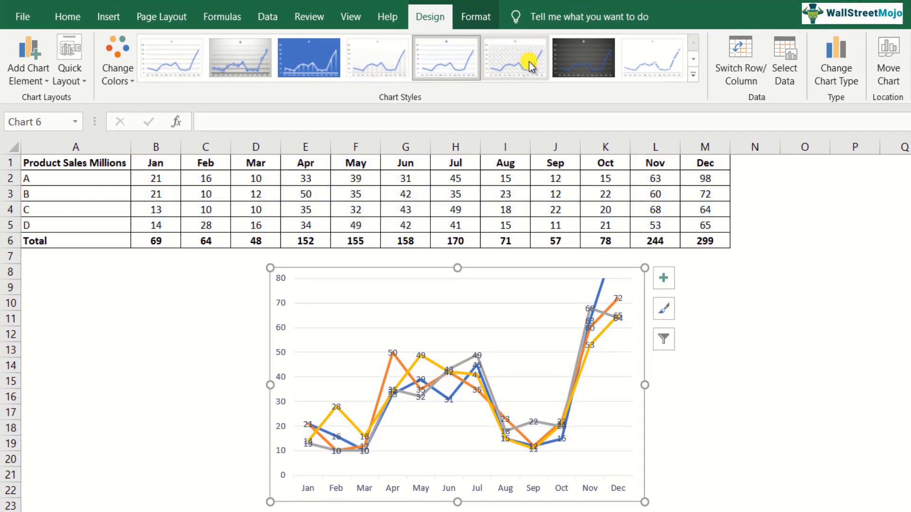
pyautogui.click(476, 18)
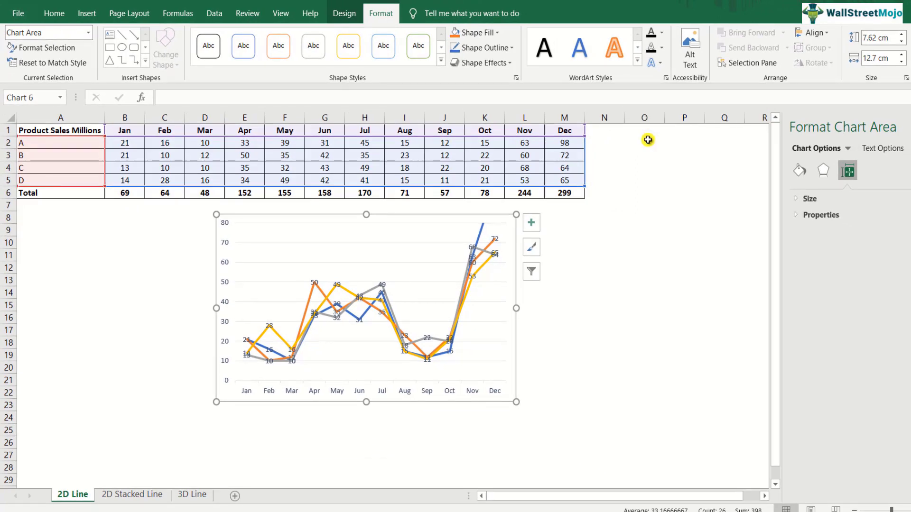
pyautogui.click(335, 16)
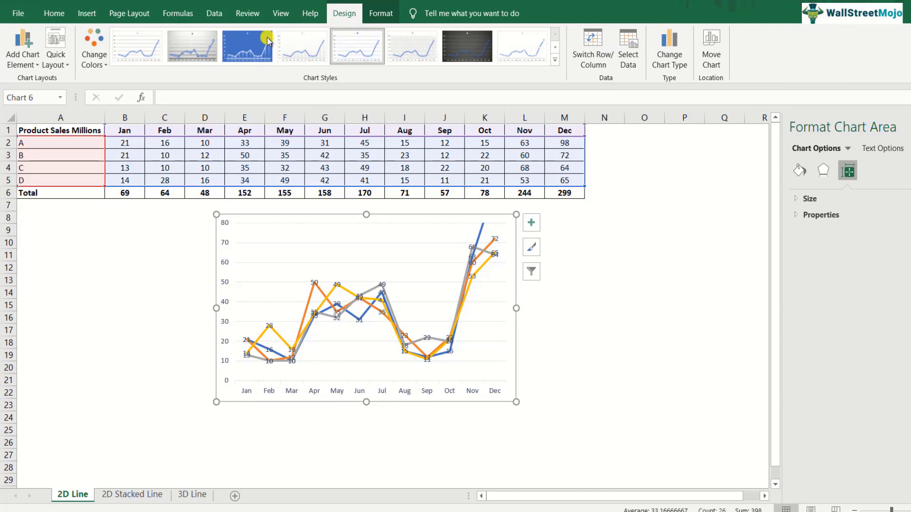
# Apply the grey gradient chart style with circled data labels and move the chart to start at row 9 in column A.
pyautogui.click(185, 50)
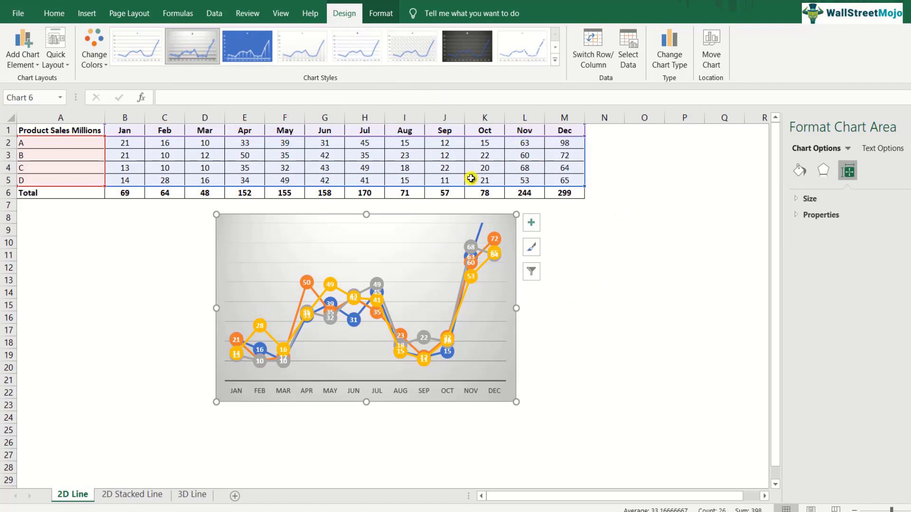
pyautogui.moveTo(424, 371)
pyautogui.moveTo(400, 217); pyautogui.dragTo(238, 236)
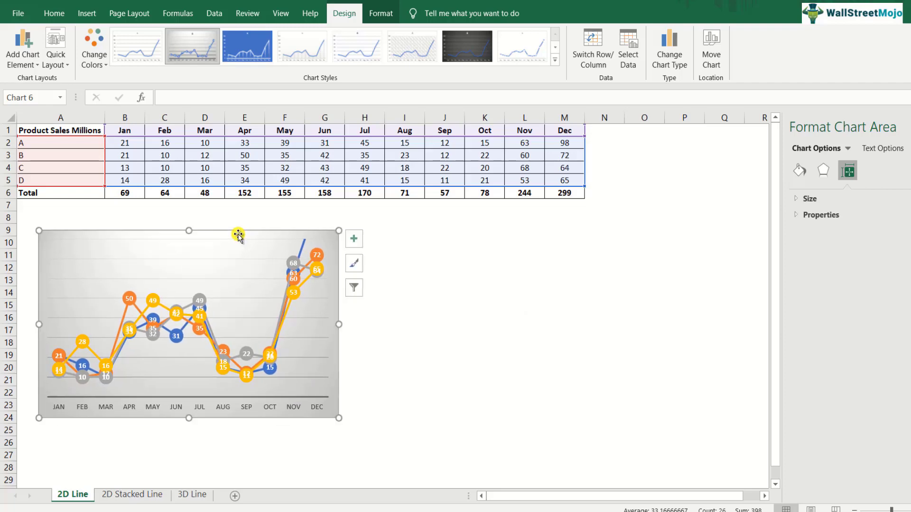
pyautogui.press('Escape')
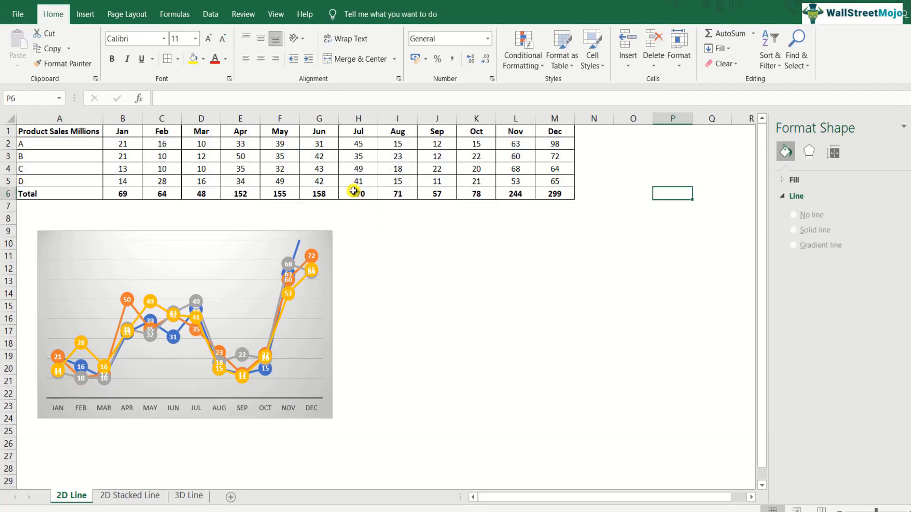
# Insert a 2-D line chart with markers from the product sales data in A1:M5, excluding the Total row.
pyautogui.click(77, 136)
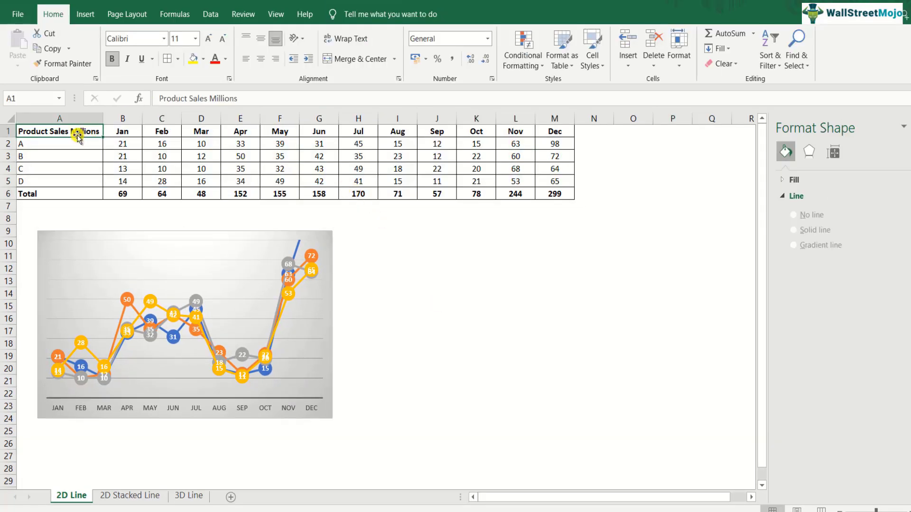
pyautogui.hotkey('ctrl', 'shift', 'Right')
pyautogui.hotkey('shift', 'Down')
pyautogui.hotkey('shift', 'Down')
pyautogui.hotkey('shift', 'Down')
pyautogui.hotkey('shift', 'Down')
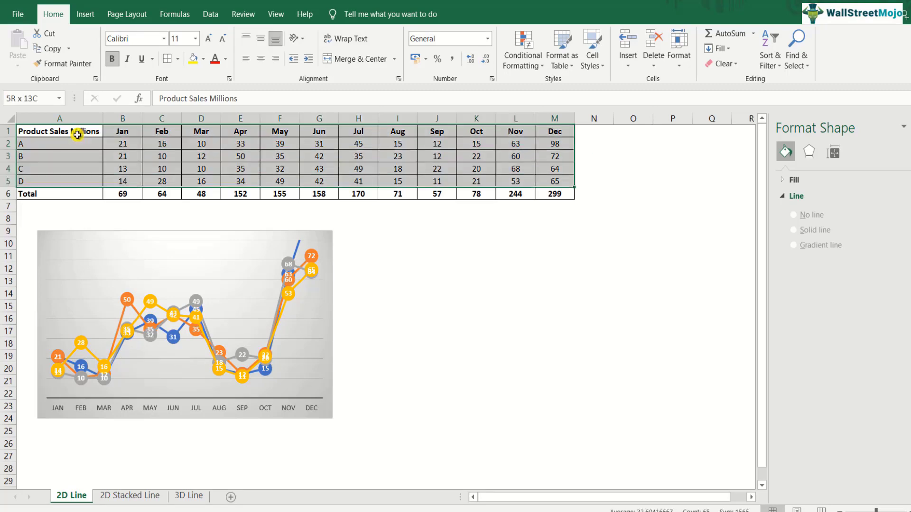
pyautogui.click(86, 14)
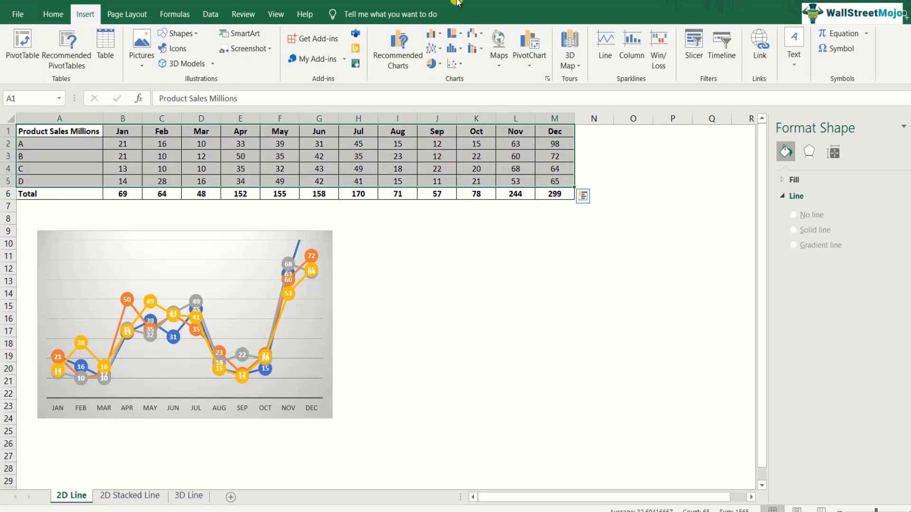
pyautogui.click(439, 50)
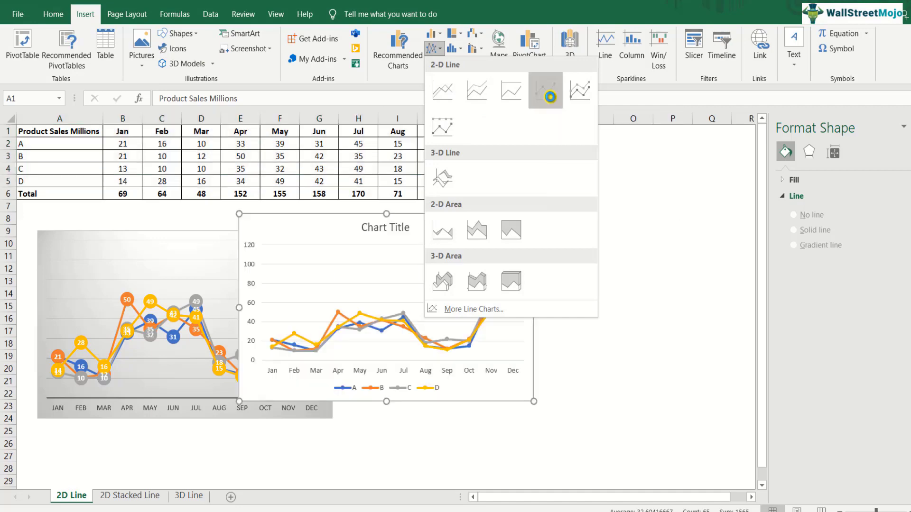
pyautogui.click(548, 93)
# Place the new line chart beside the grey chart, starting at row 9, and delete its chart title.
pyautogui.moveTo(445, 222); pyautogui.dragTo(532, 242)
pyautogui.click(471, 247)
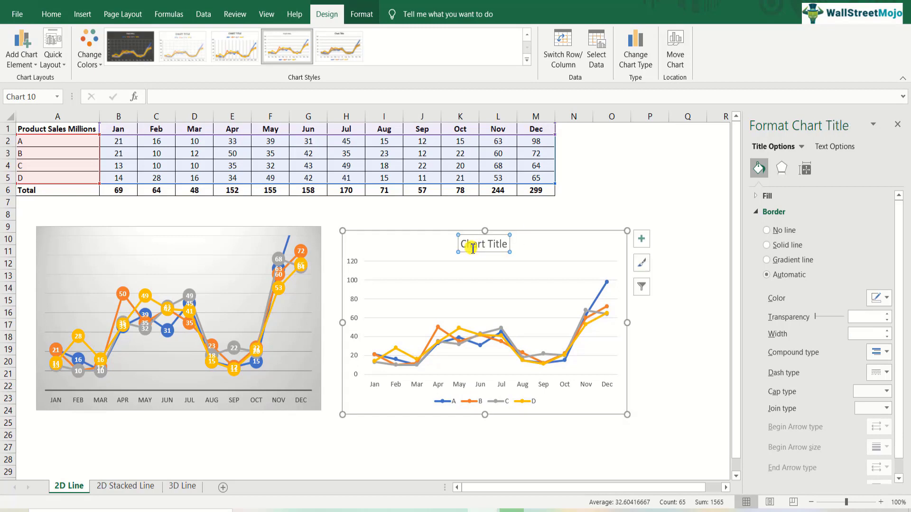
pyautogui.press('Delete')
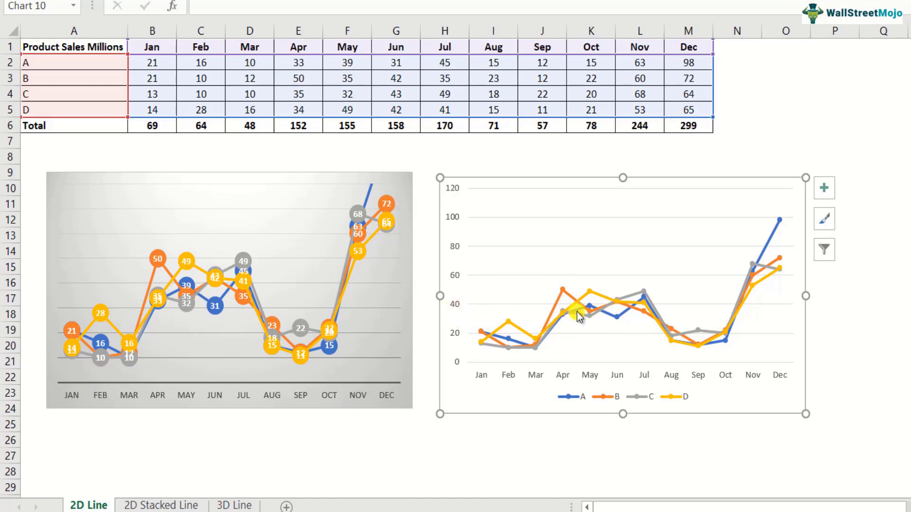
# Set product B's line markers in the new chart to the built-in square type.
pyautogui.moveTo(579, 319)
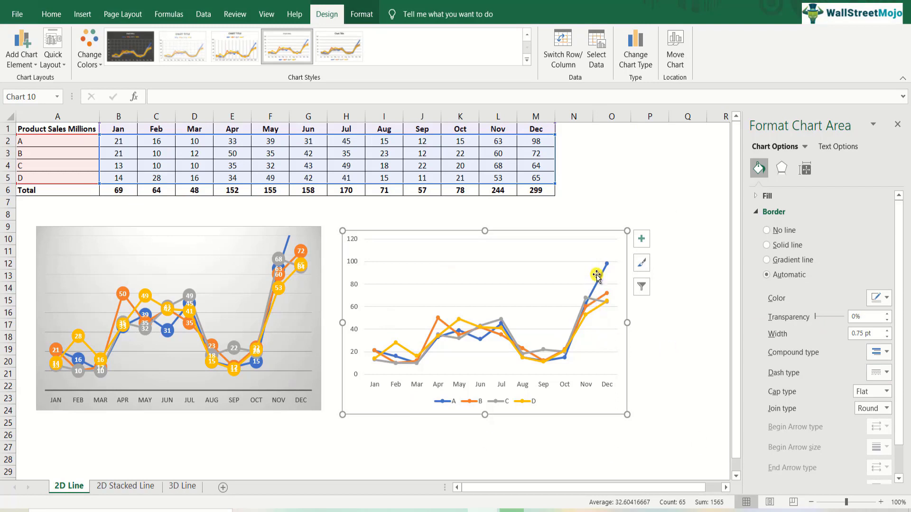
pyautogui.moveTo(600, 278)
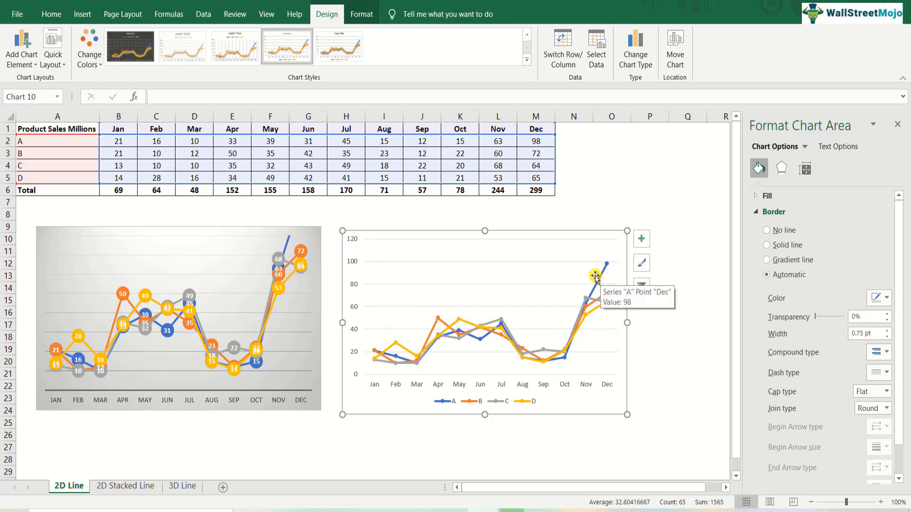
pyautogui.click(439, 317)
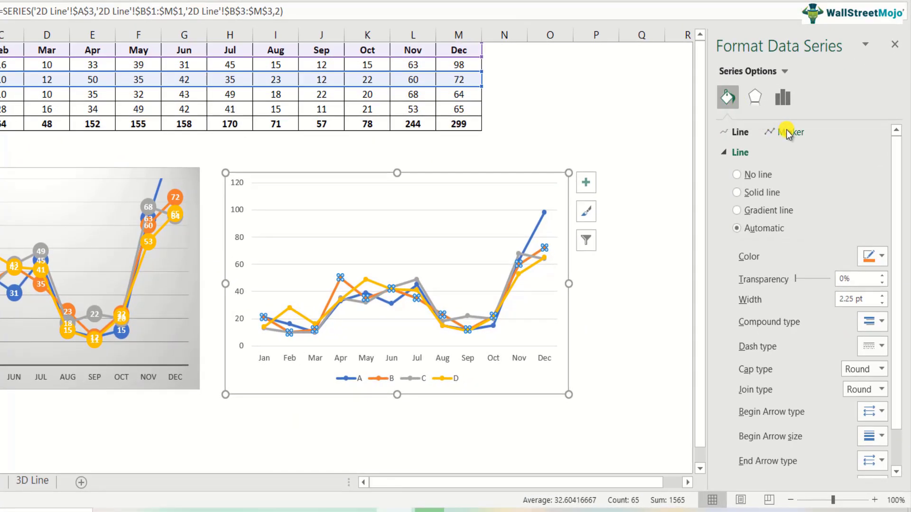
pyautogui.click(788, 131)
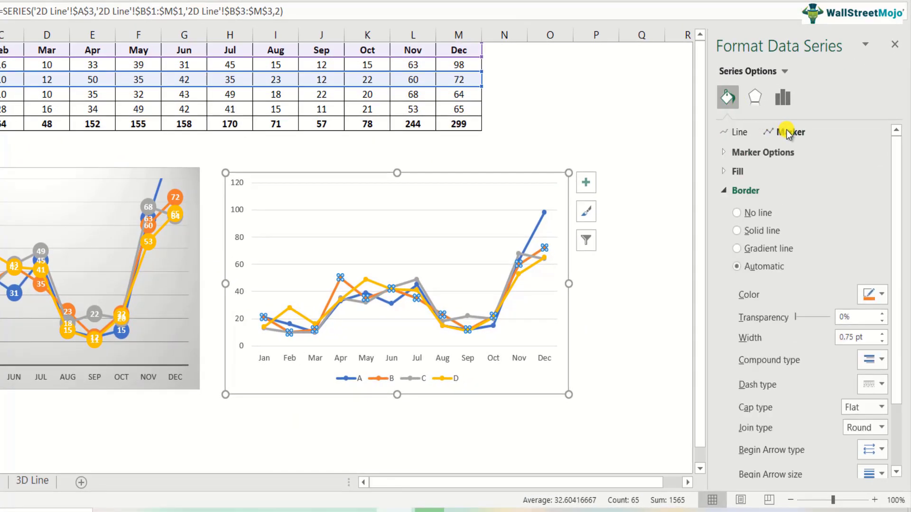
pyautogui.click(773, 151)
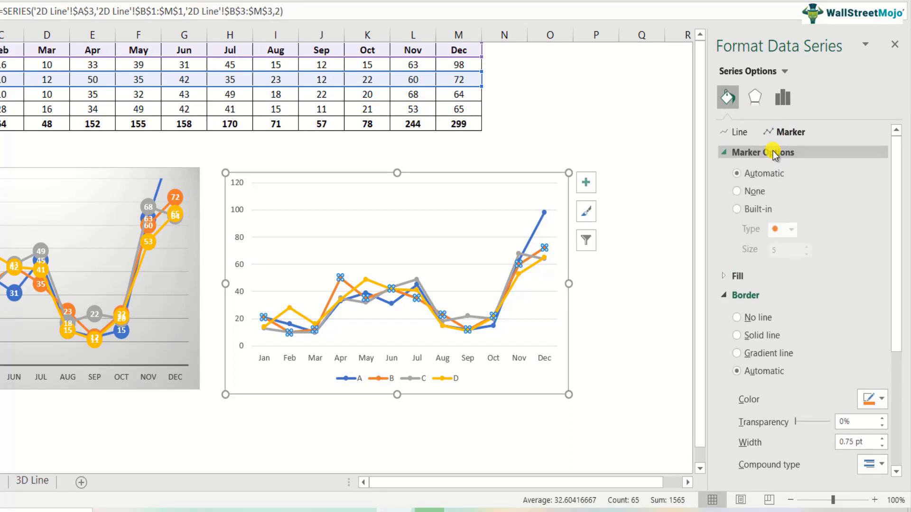
pyautogui.click(754, 209)
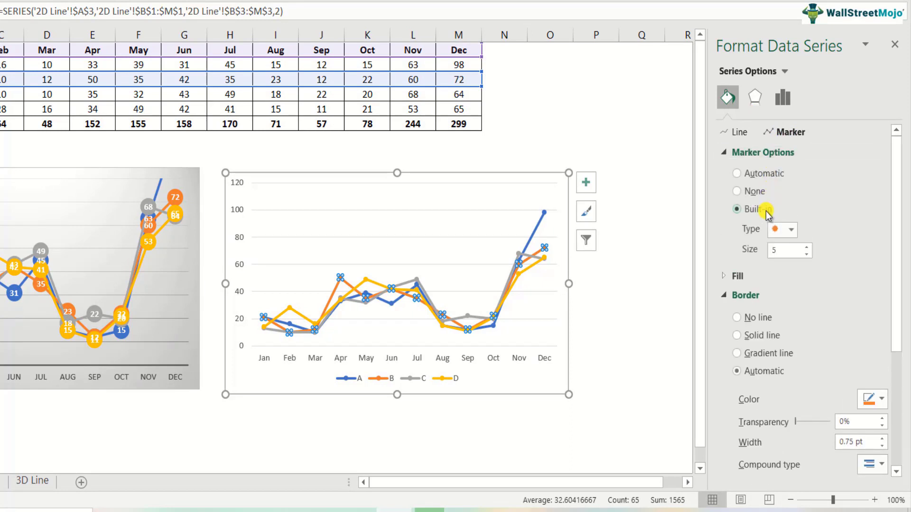
pyautogui.click(791, 230)
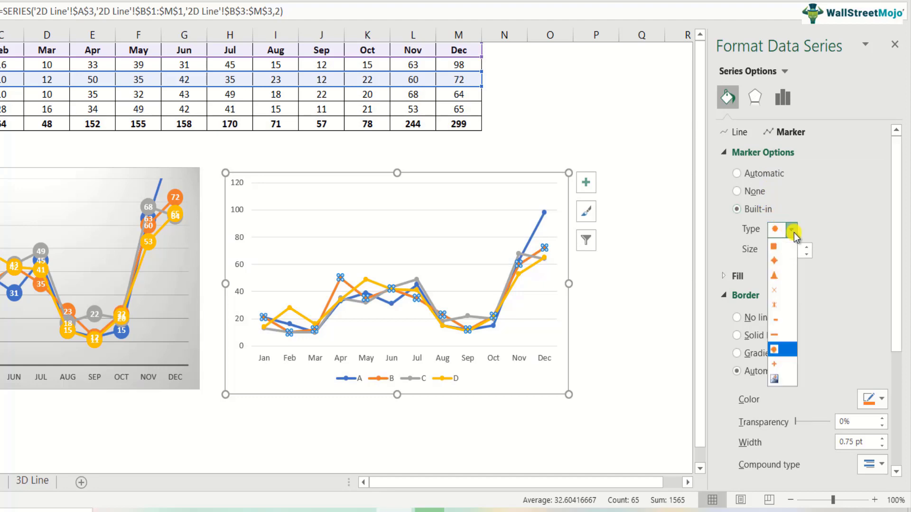
pyautogui.click(774, 246)
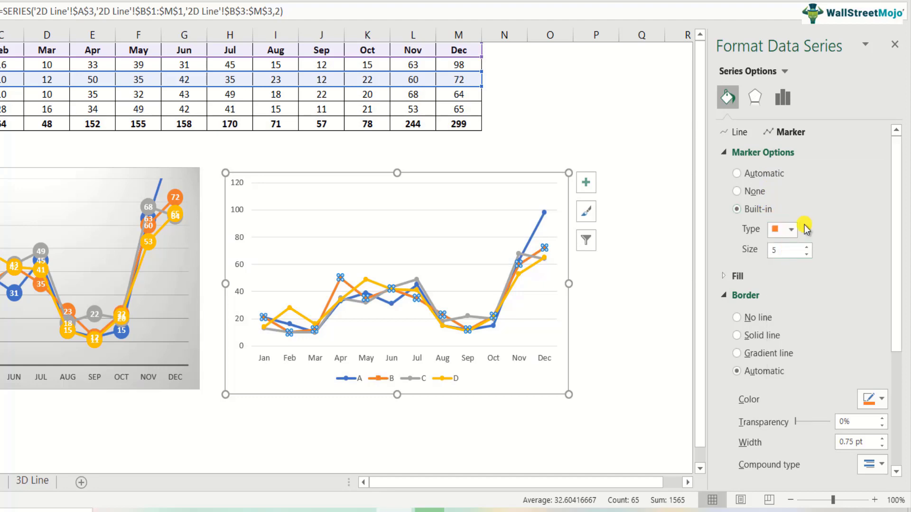
pyautogui.click(602, 266)
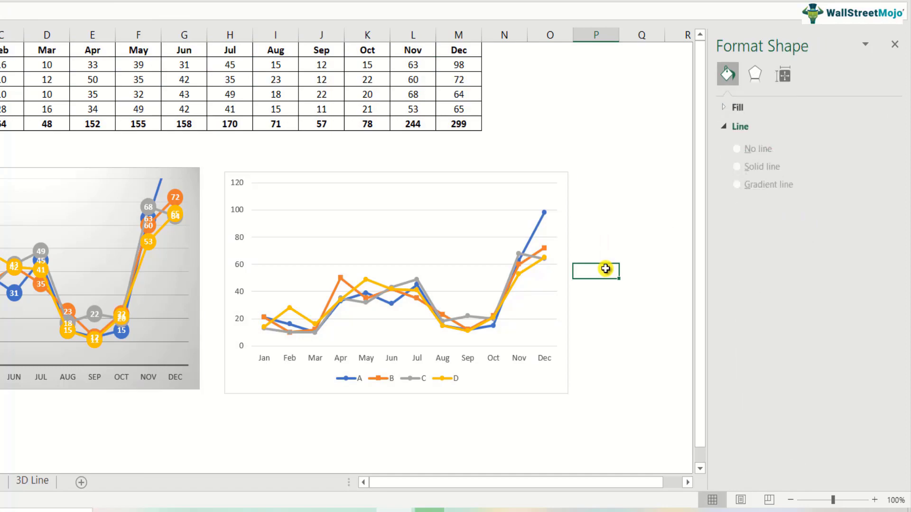
# Set product D's line markers in the new chart to the built-in star type.
pyautogui.click(381, 283)
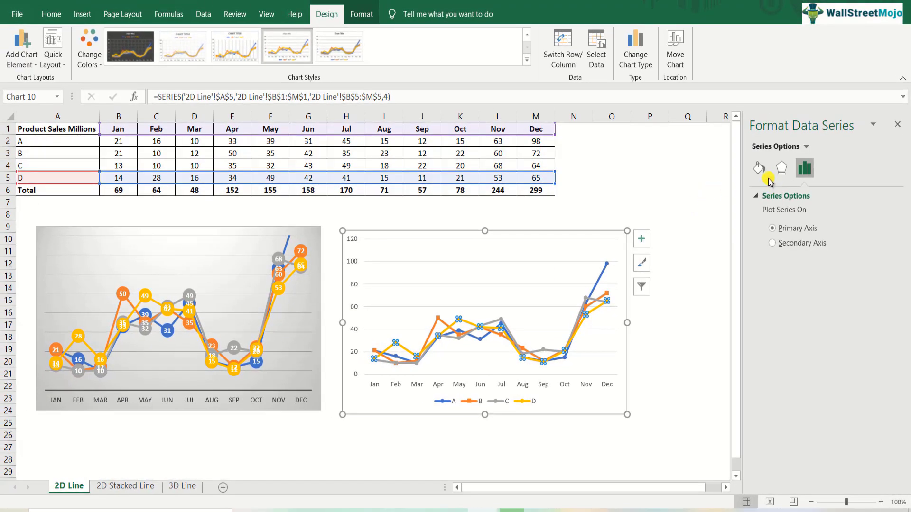
pyautogui.click(759, 168)
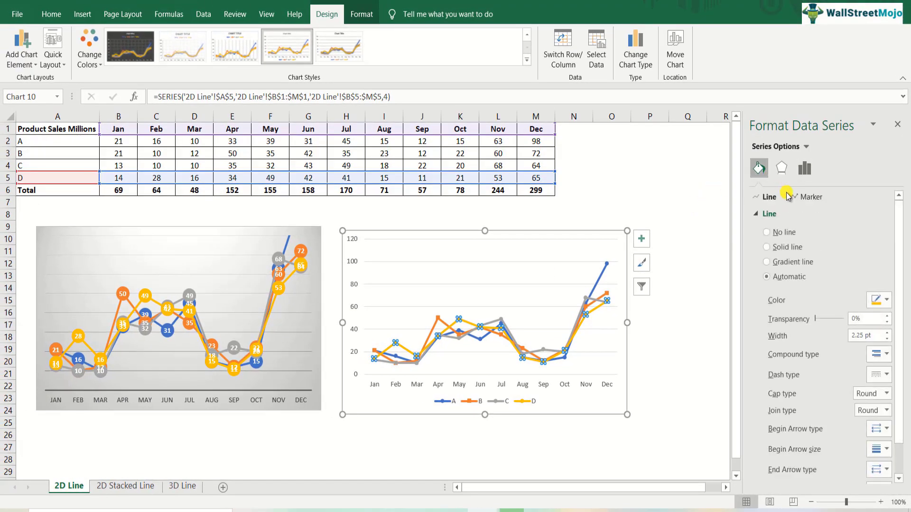
pyautogui.click(809, 195)
pyautogui.click(782, 210)
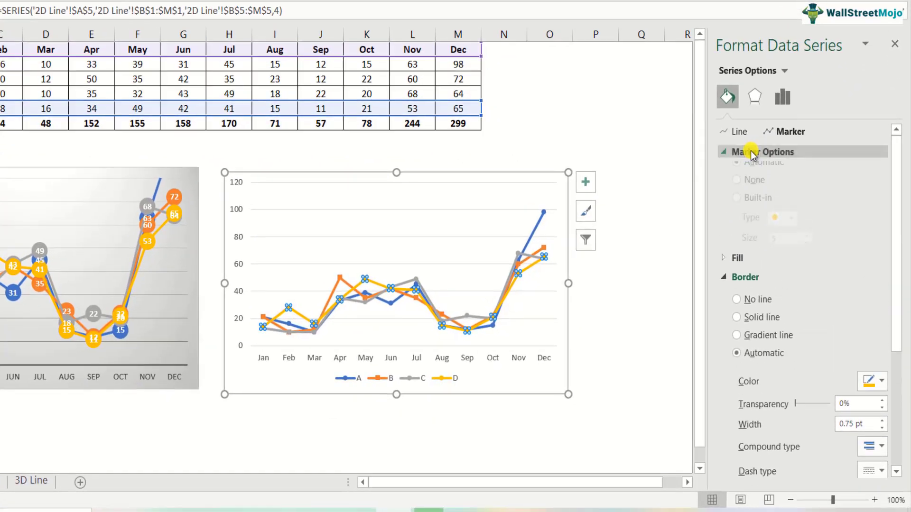
pyautogui.click(768, 209)
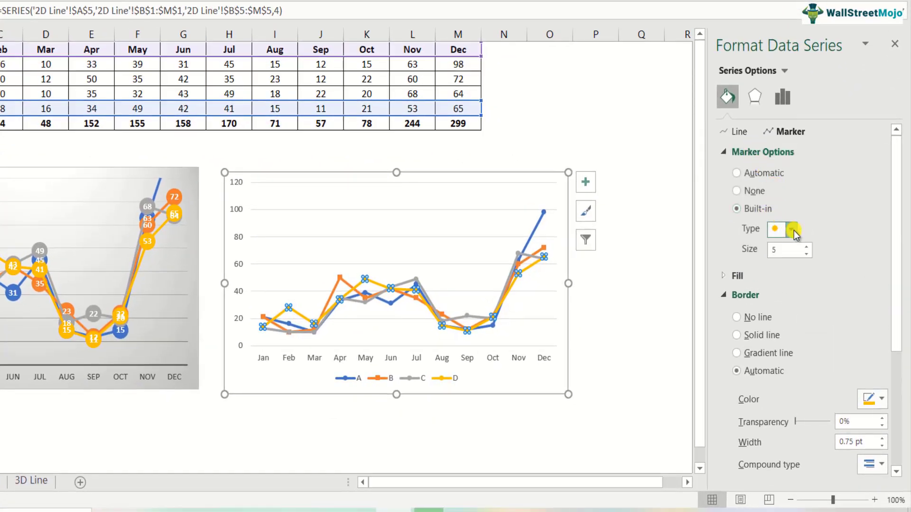
pyautogui.click(791, 229)
pyautogui.click(775, 305)
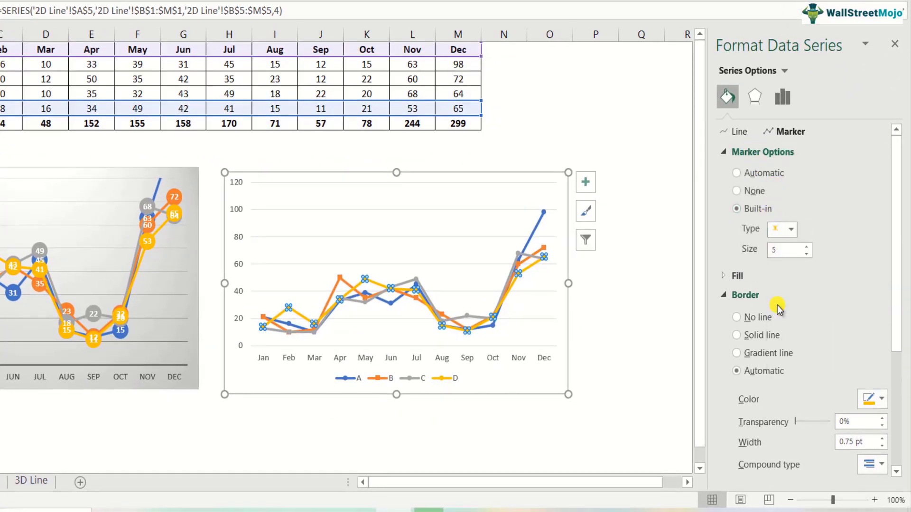
pyautogui.click(687, 314)
# Review the marker type and size options of product D's line and check the markers on the chart.
pyautogui.click(368, 281)
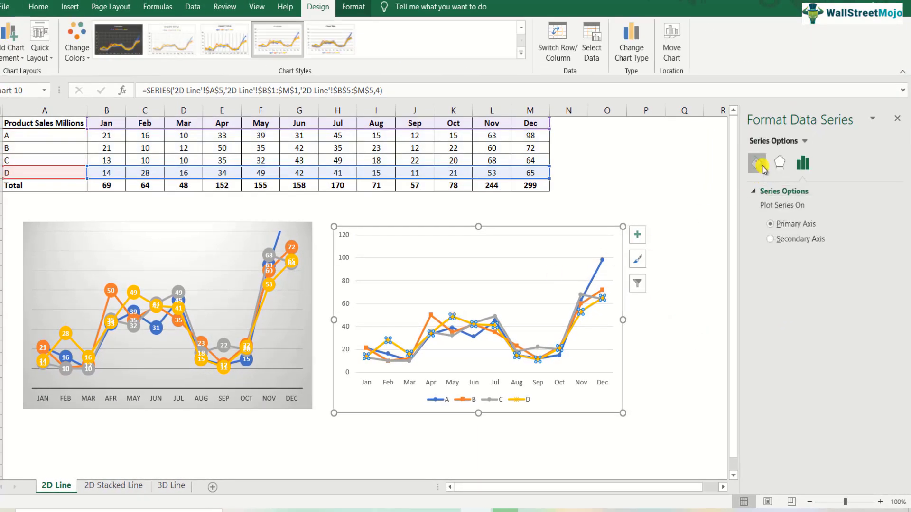
pyautogui.click(757, 162)
pyautogui.click(806, 192)
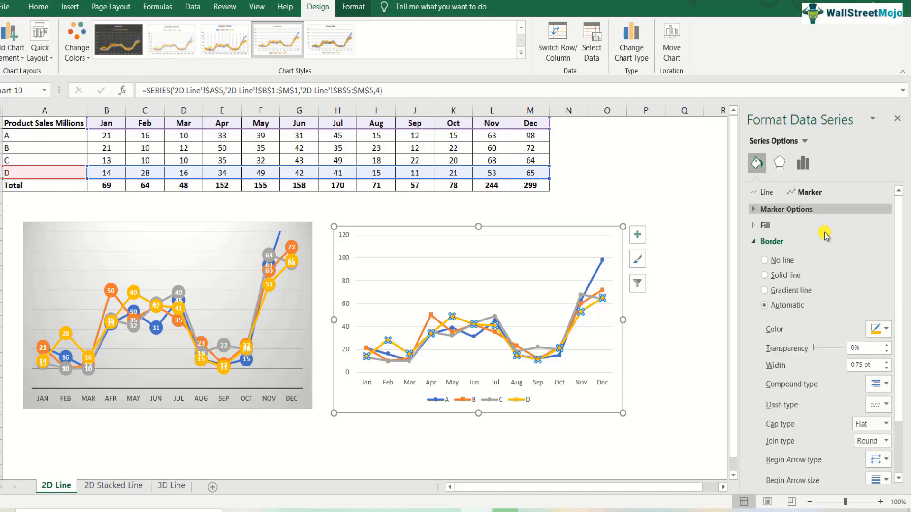
pyautogui.click(791, 210)
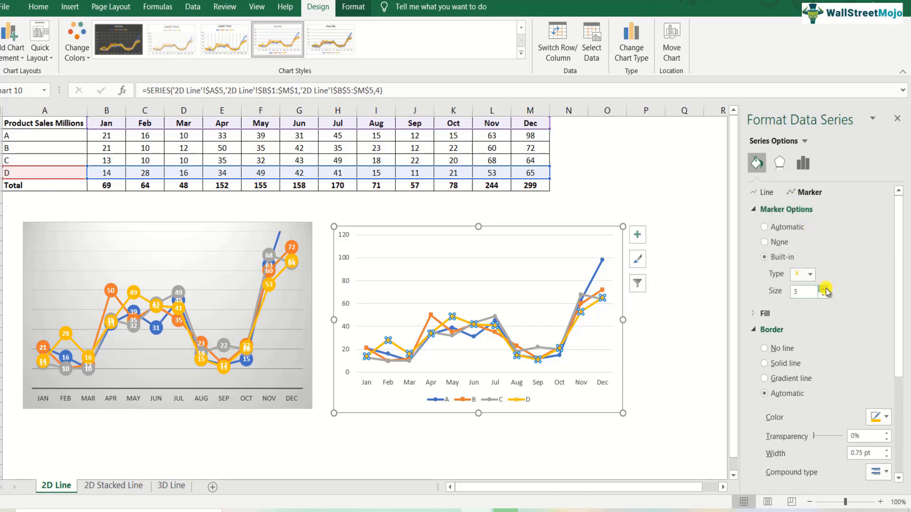
pyautogui.click(702, 321)
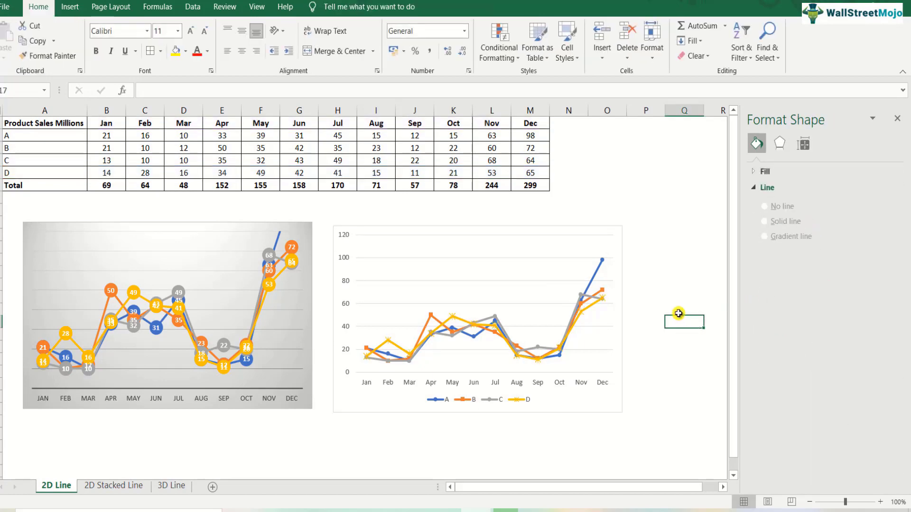
pyautogui.click(601, 260)
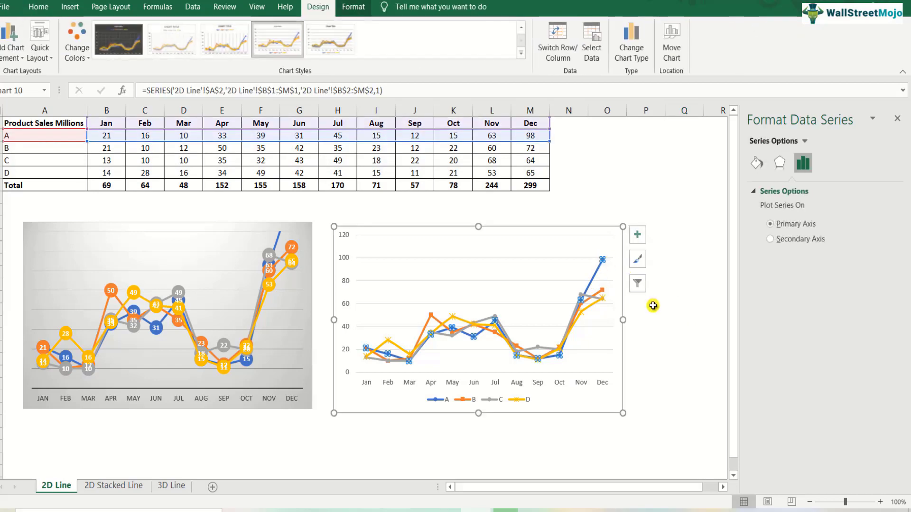
pyautogui.click(653, 306)
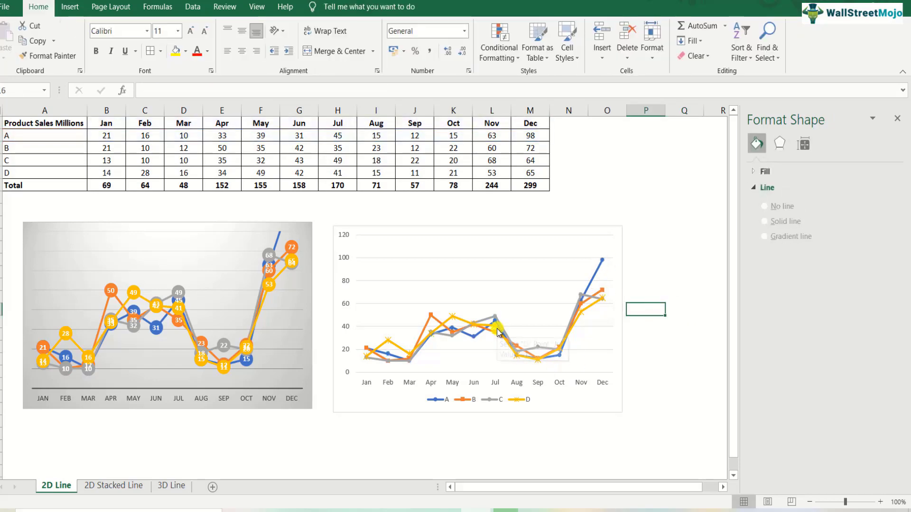
# Set product C's line markers in the new chart to the built-in triangle type.
pyautogui.moveTo(498, 332)
pyautogui.click(452, 334)
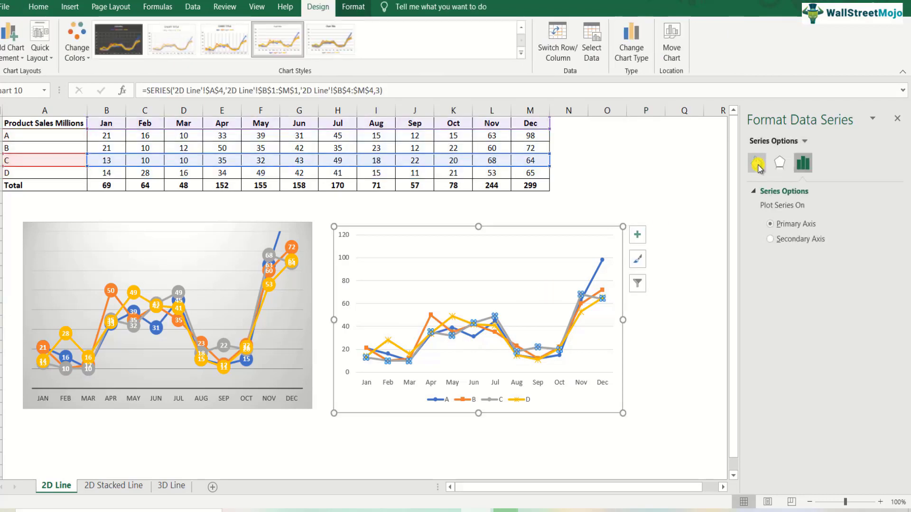
pyautogui.click(757, 163)
pyautogui.click(803, 192)
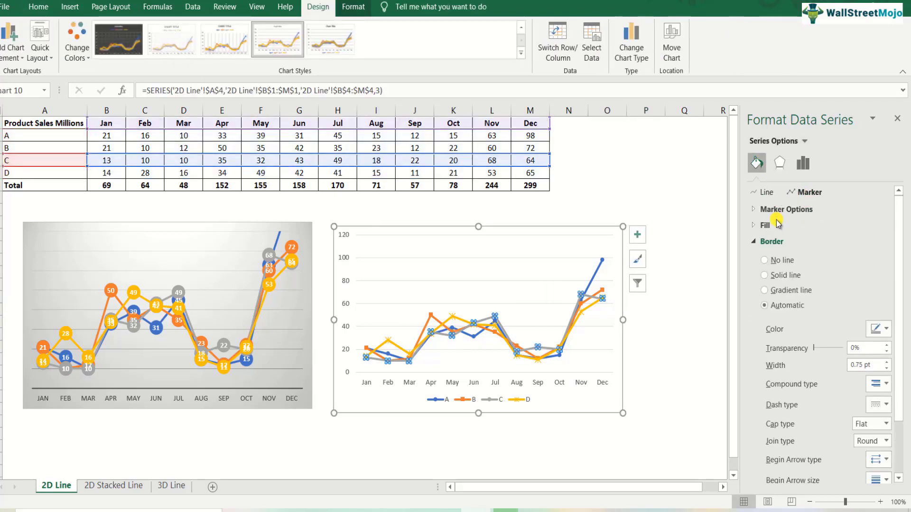
pyautogui.click(784, 209)
pyautogui.click(798, 257)
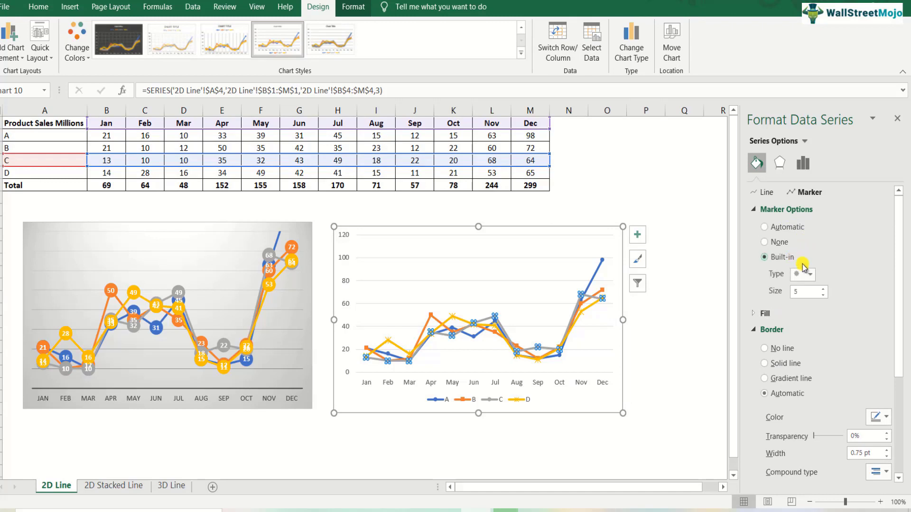
pyautogui.click(809, 274)
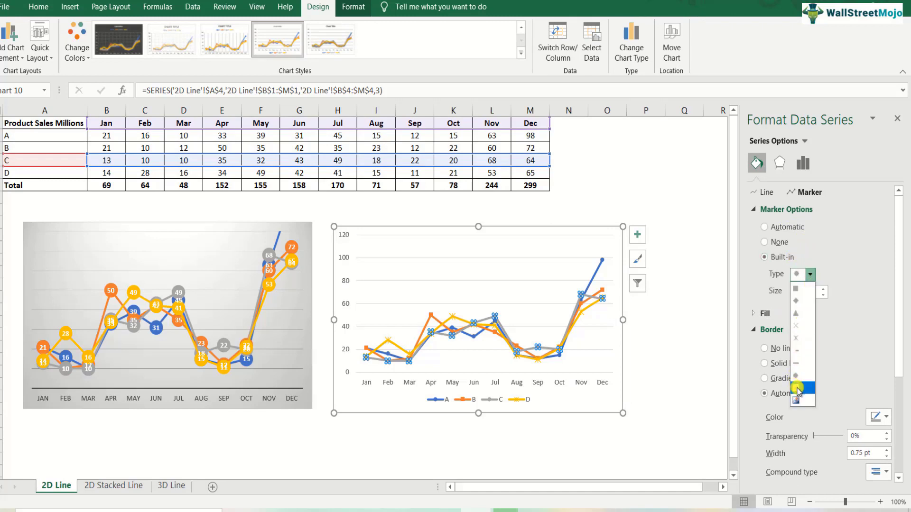
pyautogui.click(799, 324)
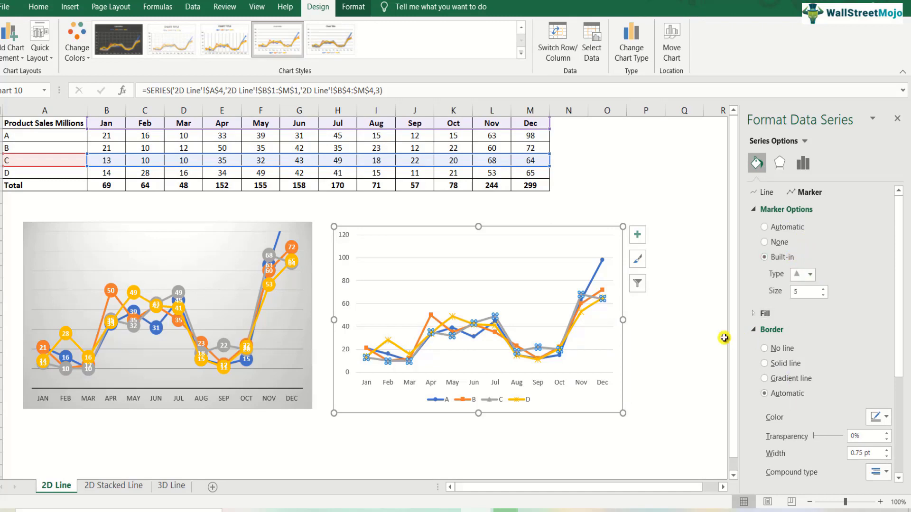
pyautogui.click(689, 325)
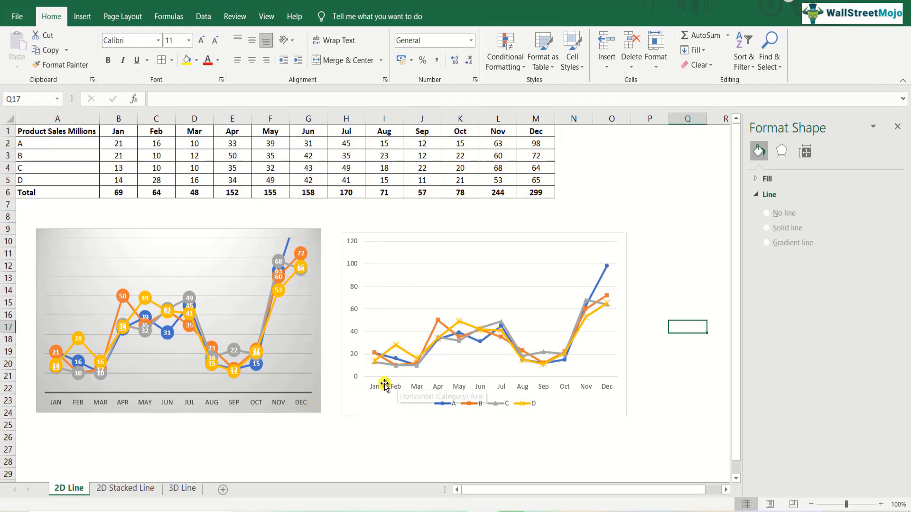
# On the 2D Stacked Line sheet, insert a Stacked Line chart from the monthly sales of products A to D, A1:M5.
pyautogui.click(127, 488)
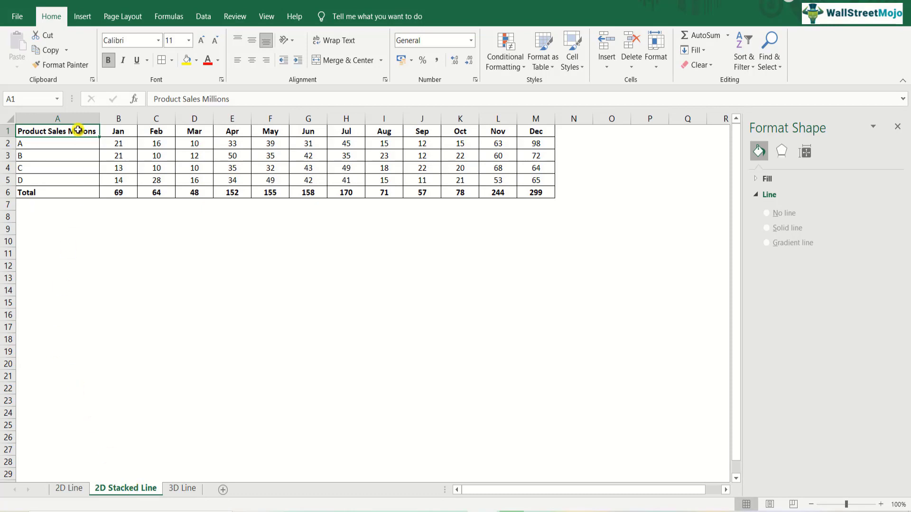
pyautogui.moveTo(82, 131); pyautogui.dragTo(82, 144)
pyautogui.moveTo(224, 184); pyautogui.dragTo(534, 178)
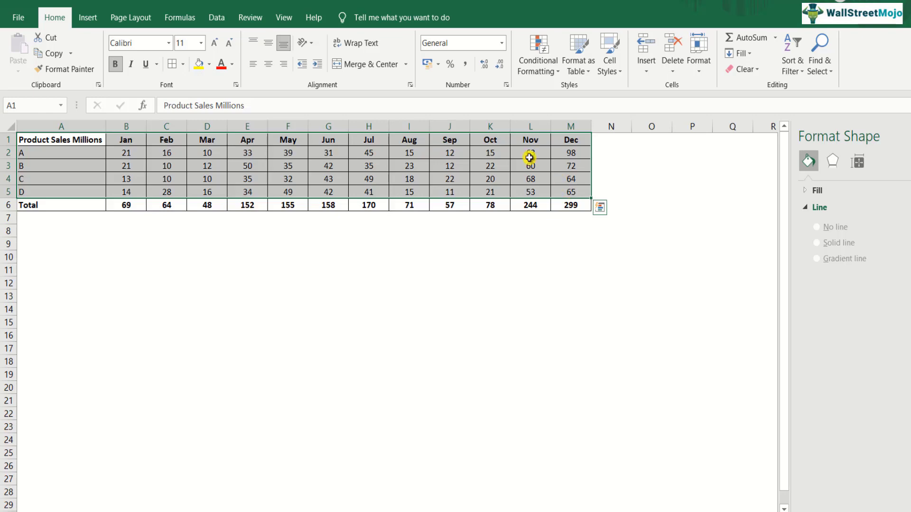
pyautogui.click(89, 19)
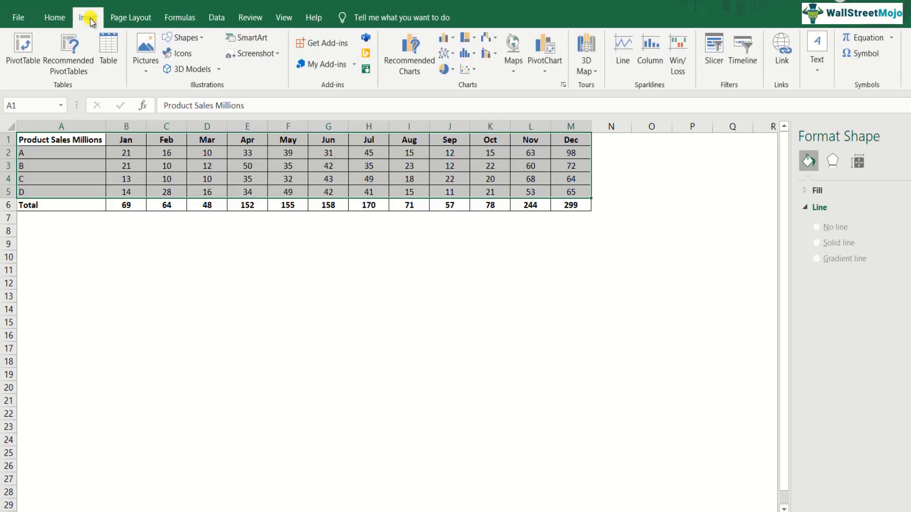
pyautogui.click(453, 54)
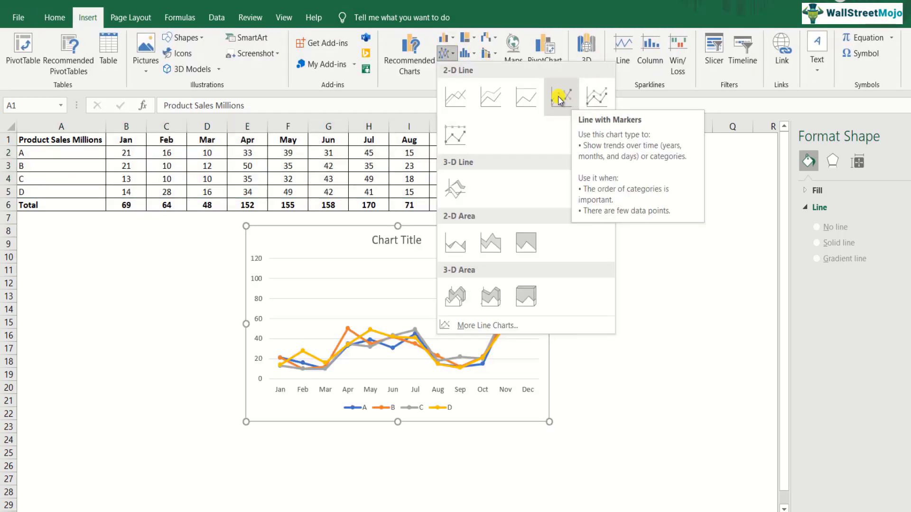
pyautogui.click(489, 101)
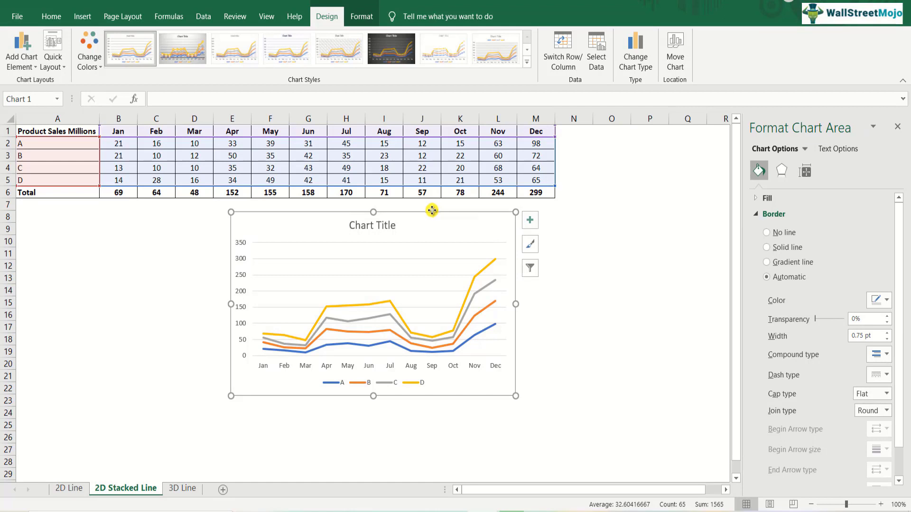
# Move the stacked line chart further below the data table and delete its chart title.
pyautogui.moveTo(433, 212); pyautogui.dragTo(356, 244)
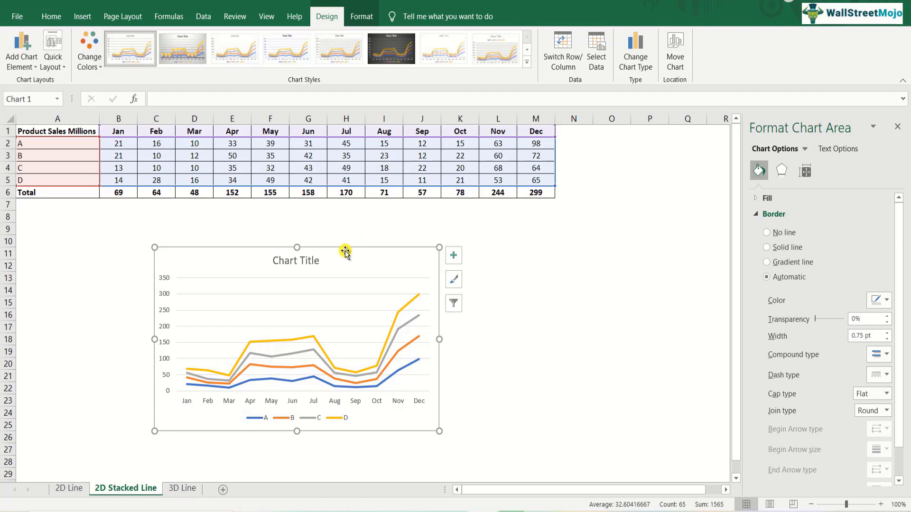
pyautogui.click(302, 261)
pyautogui.press('Delete')
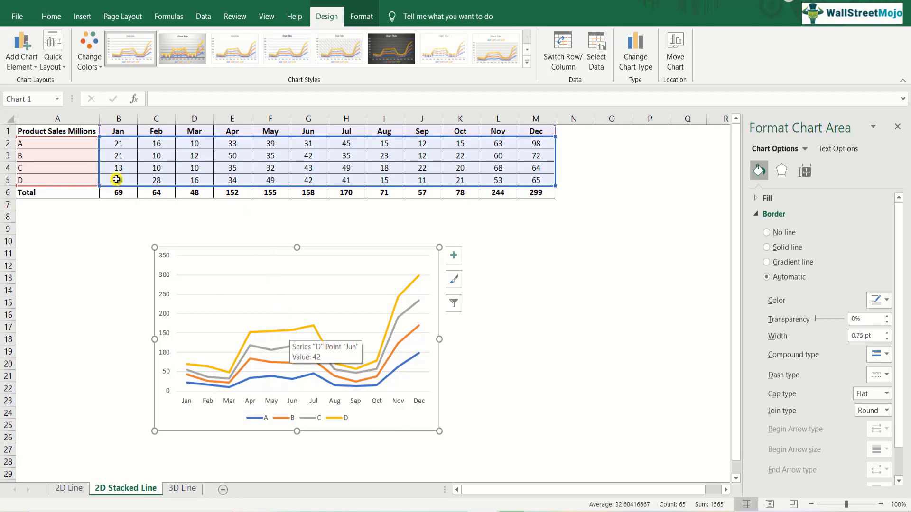
# Compare the monthly sales rows of products D and A with their lines in the stacked chart.
pyautogui.moveTo(116, 179); pyautogui.dragTo(532, 177)
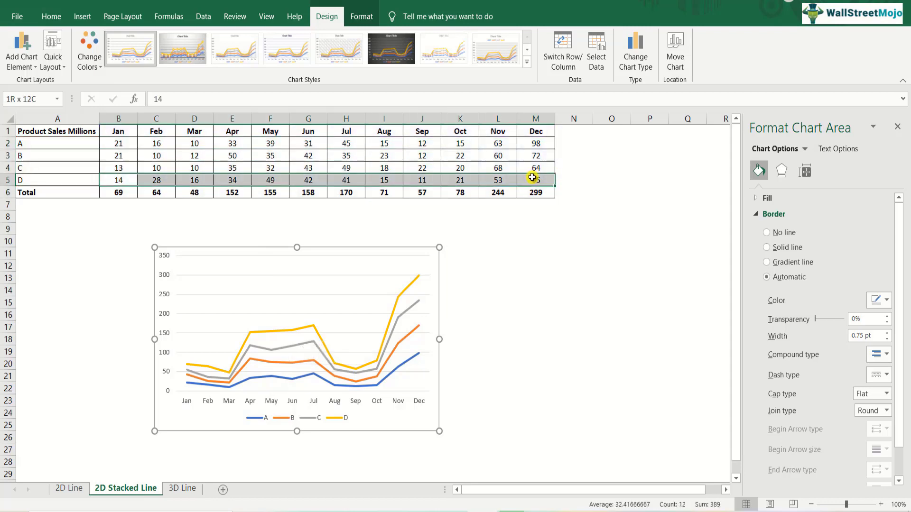
pyautogui.click(124, 144)
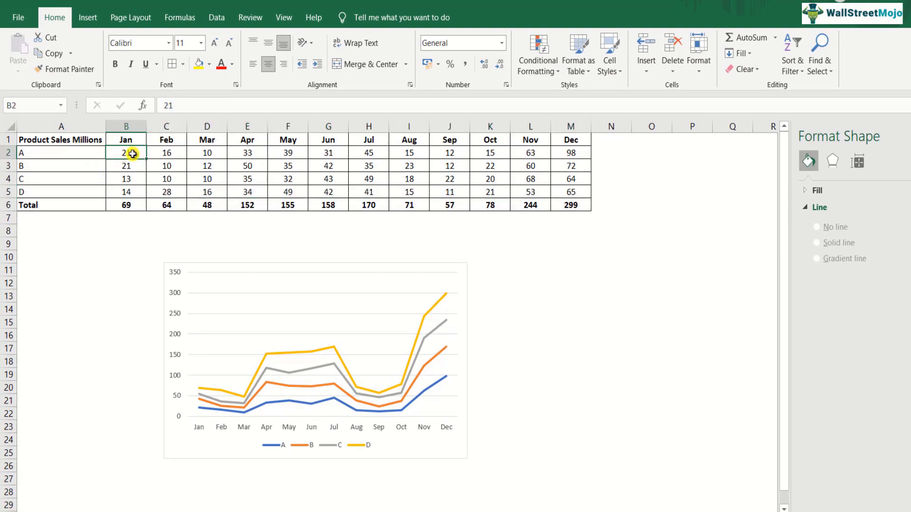
pyautogui.moveTo(133, 154); pyautogui.dragTo(568, 150)
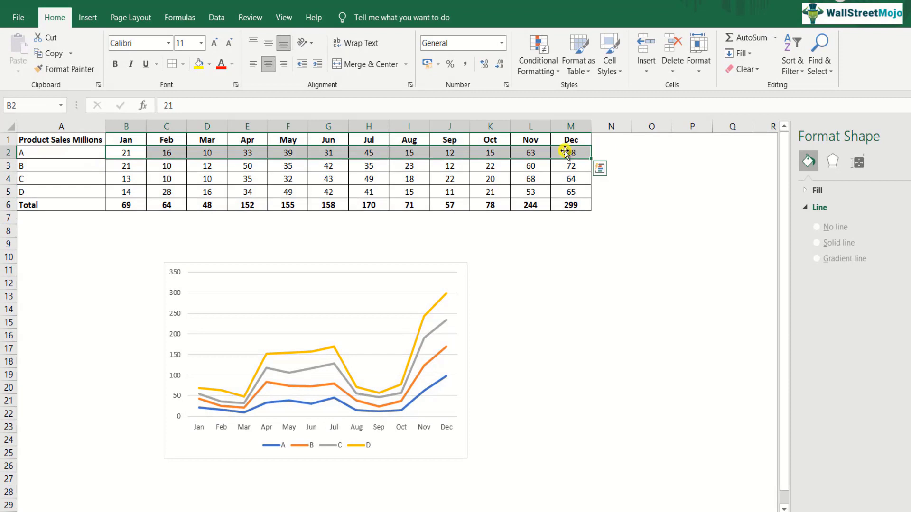
pyautogui.click(124, 194)
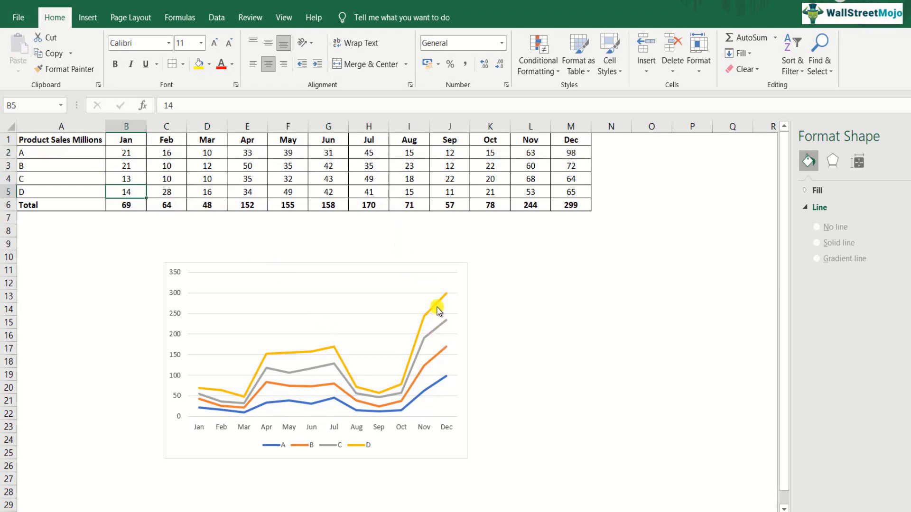
pyautogui.moveTo(437, 311)
# Shift the stacked line chart over to column A and insert a Stacked Line with Markers chart from A1:M5.
pyautogui.moveTo(413, 264); pyautogui.dragTo(284, 259)
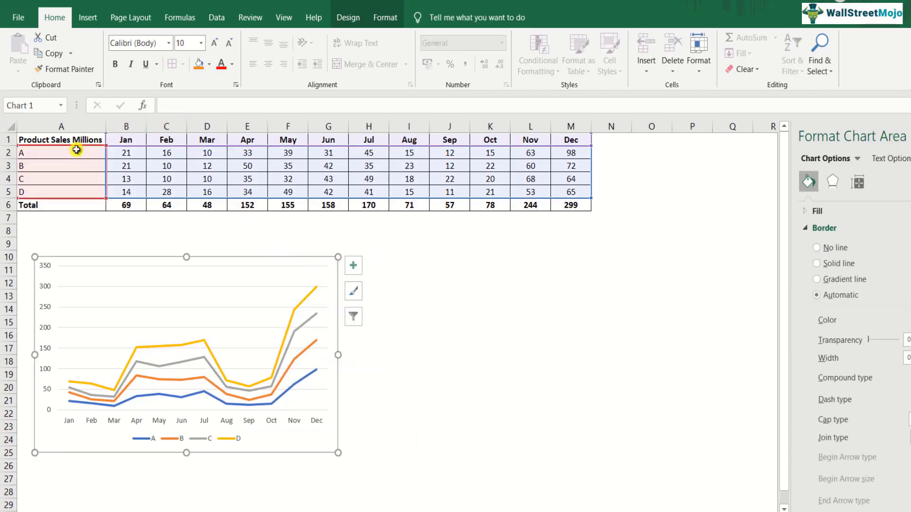
pyautogui.moveTo(77, 138); pyautogui.dragTo(577, 190)
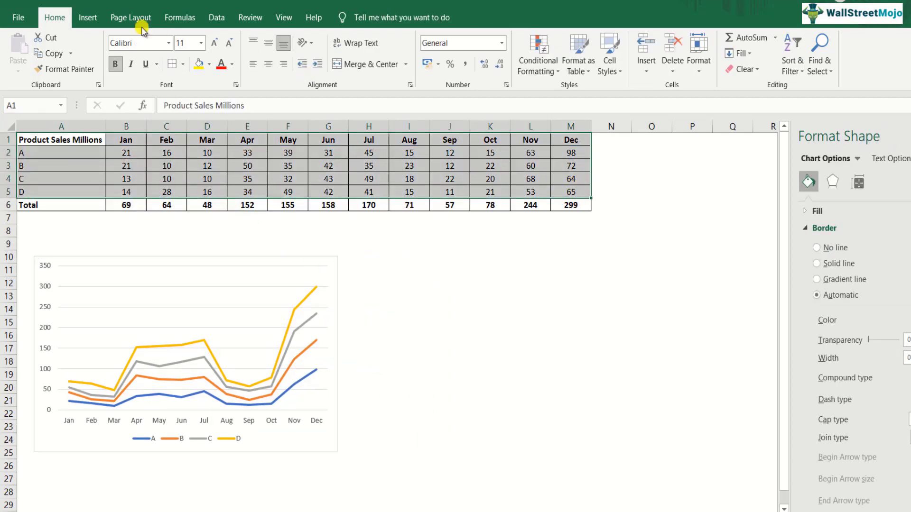
pyautogui.click(89, 17)
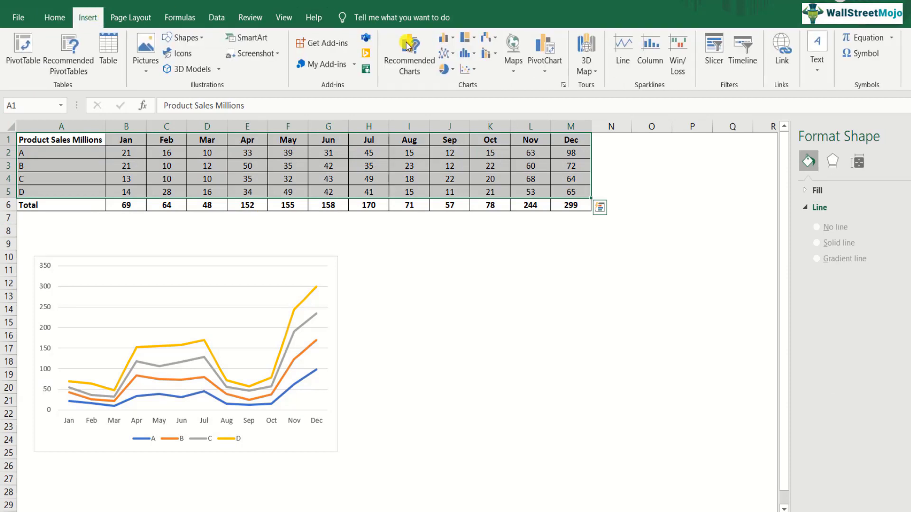
pyautogui.click(446, 53)
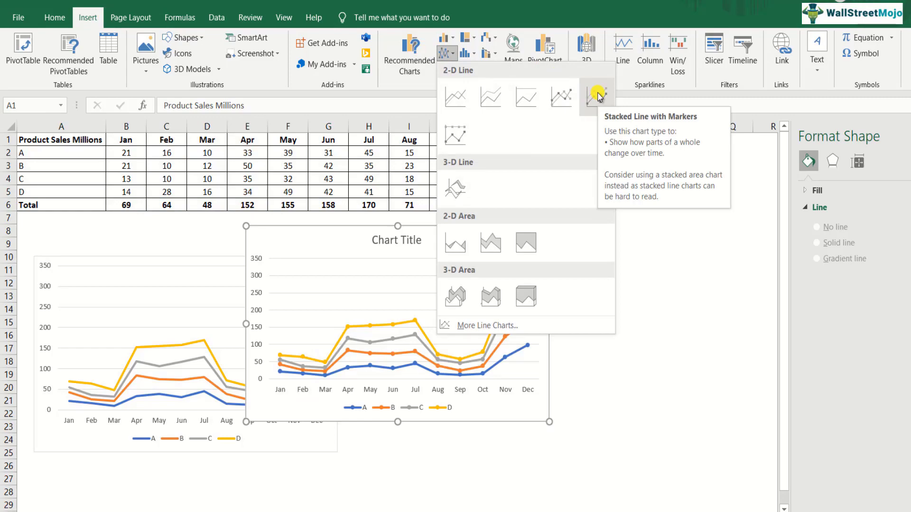
pyautogui.click(596, 95)
# Place the stacked line chart with markers beside the first chart and delete its chart title.
pyautogui.moveTo(498, 220); pyautogui.dragTo(524, 244)
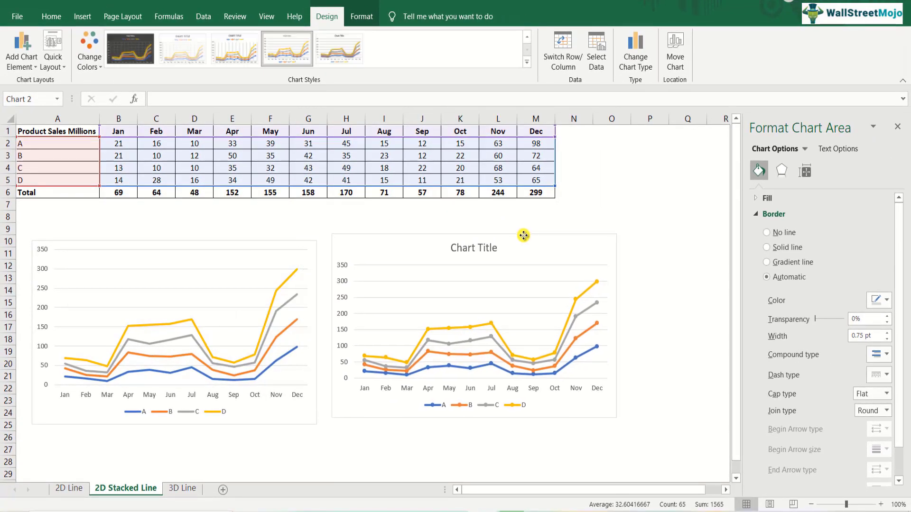
pyautogui.click(482, 259)
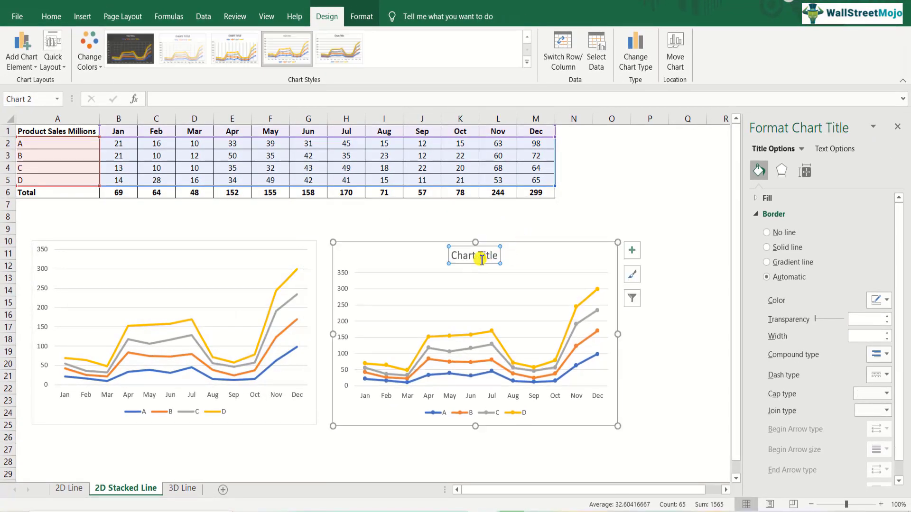
pyautogui.press('Delete')
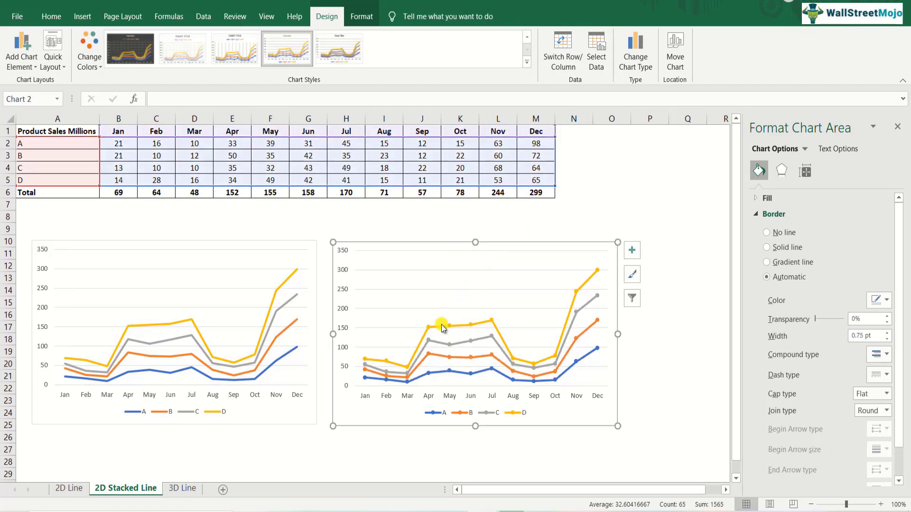
pyautogui.moveTo(436, 333)
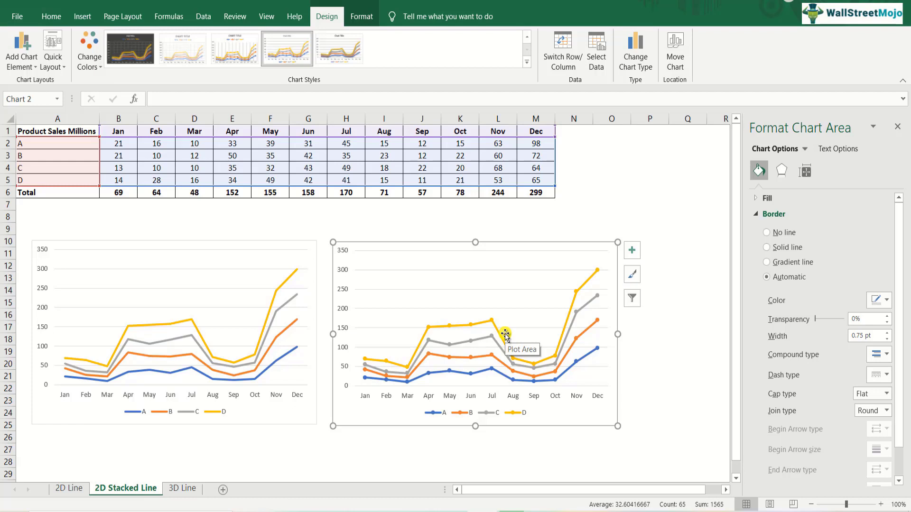
pyautogui.click(636, 346)
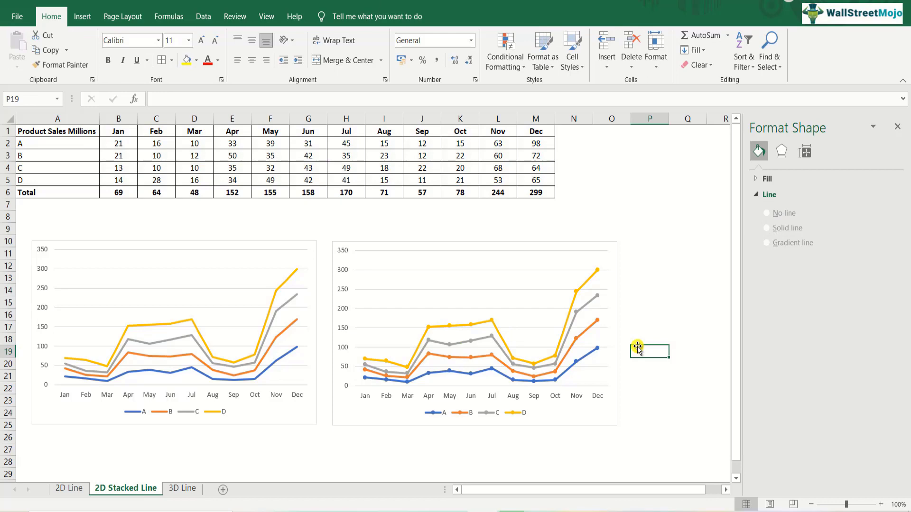
# On the 3D Line sheet, insert a 3-D Line chart from the sales data of products A to D, A1:M5.
pyautogui.click(183, 488)
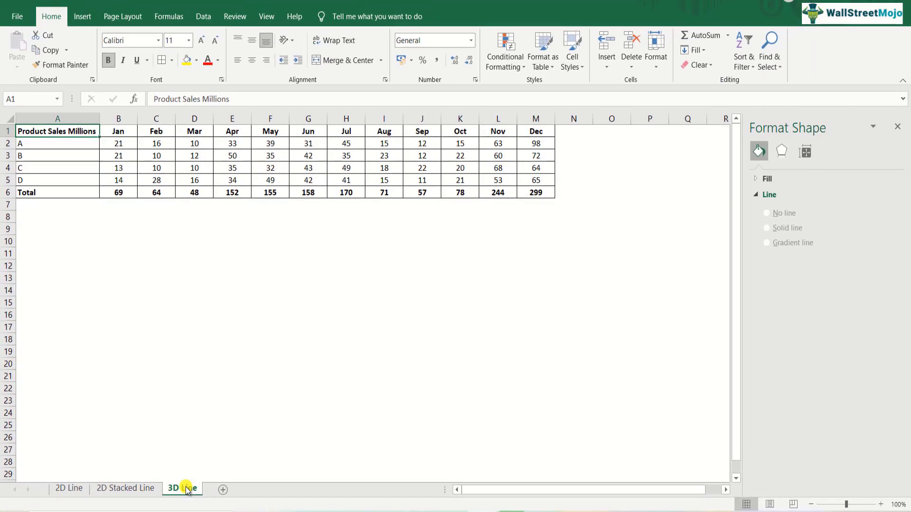
pyautogui.hotkey('ctrl', 'shift', 'Right')
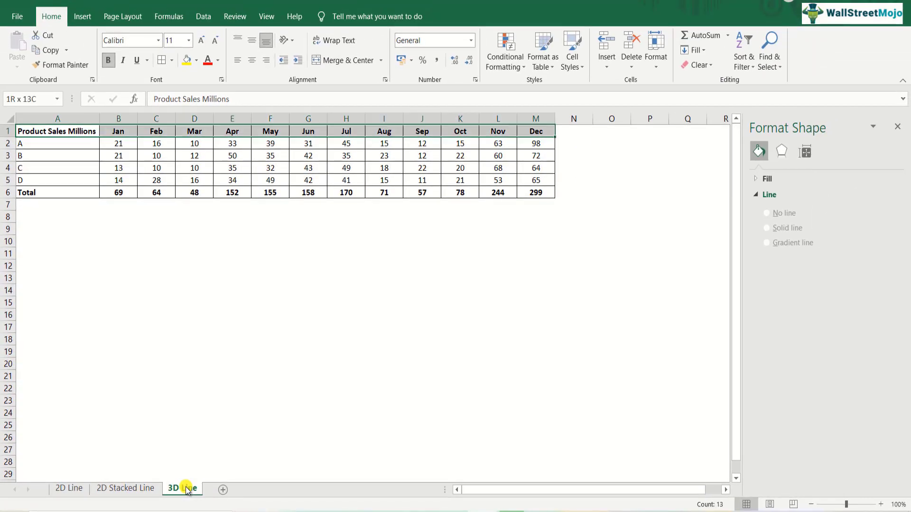
pyautogui.hotkey('shift', 'Down')
pyautogui.hotkey('shift', 'Down')
pyautogui.hotkey('shift', 'Down')
pyautogui.hotkey('shift', 'Down')
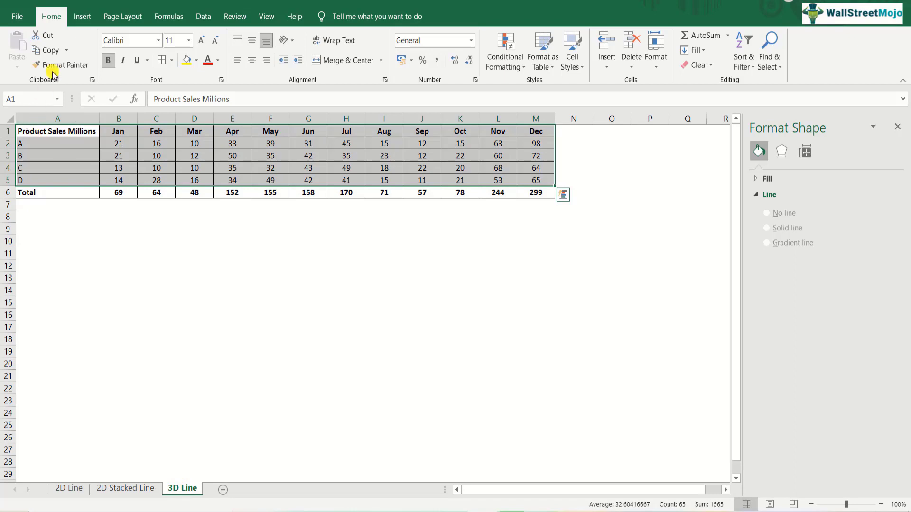
pyautogui.click(82, 16)
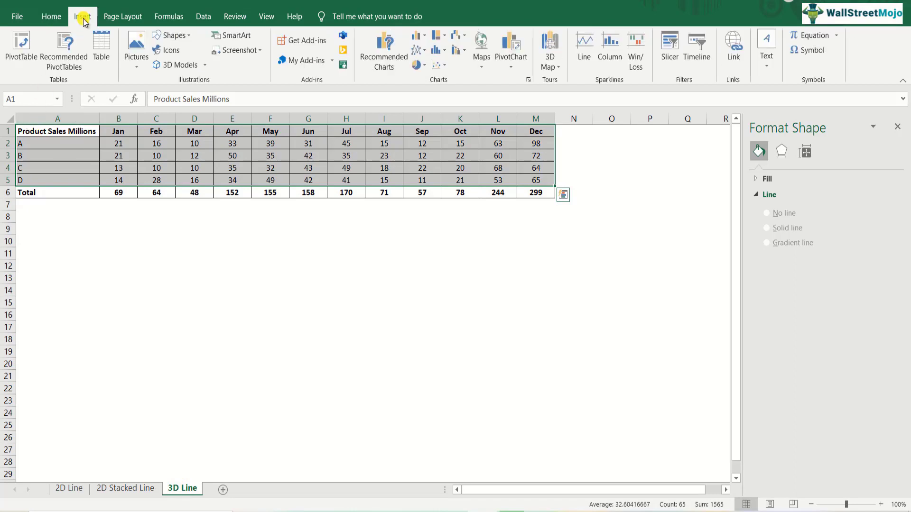
pyautogui.click(417, 50)
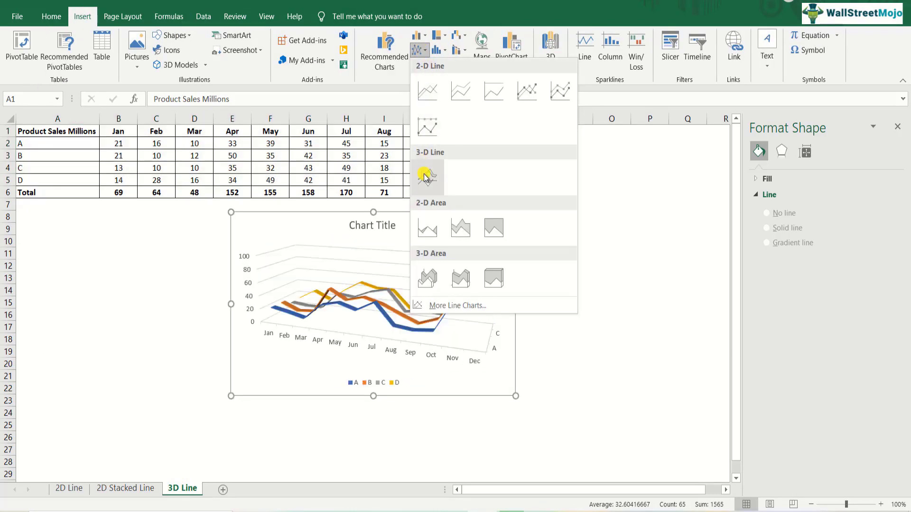
pyautogui.click(425, 177)
# Delete the 3-D line chart's title and move the chart clear of the data table, towards column B.
pyautogui.click(379, 227)
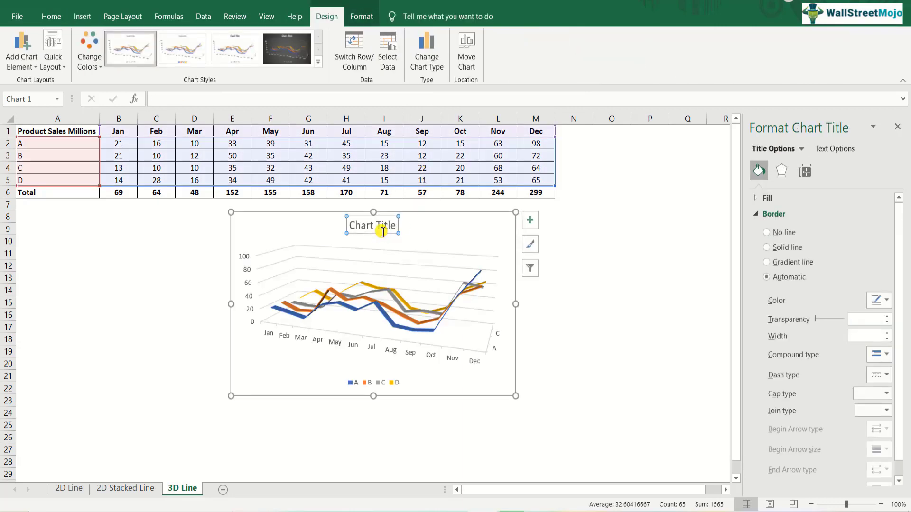
pyautogui.press('Delete')
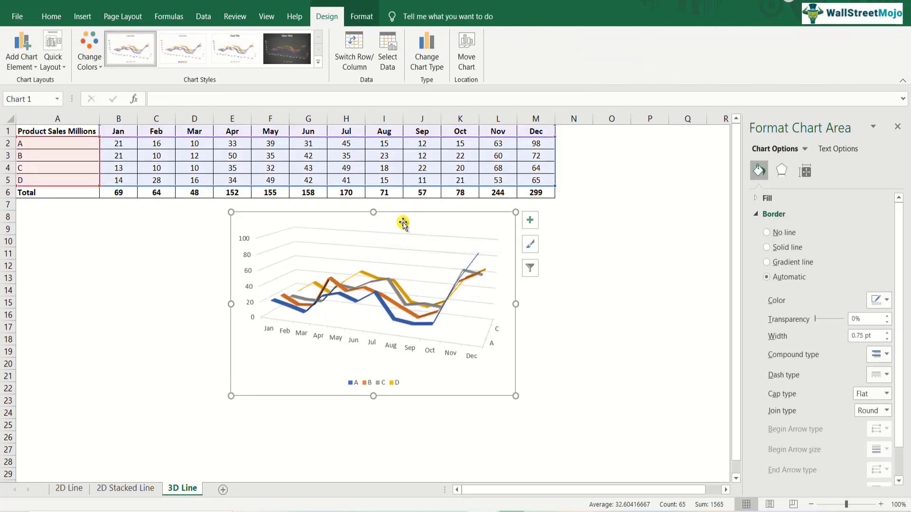
pyautogui.moveTo(403, 223); pyautogui.dragTo(313, 242)
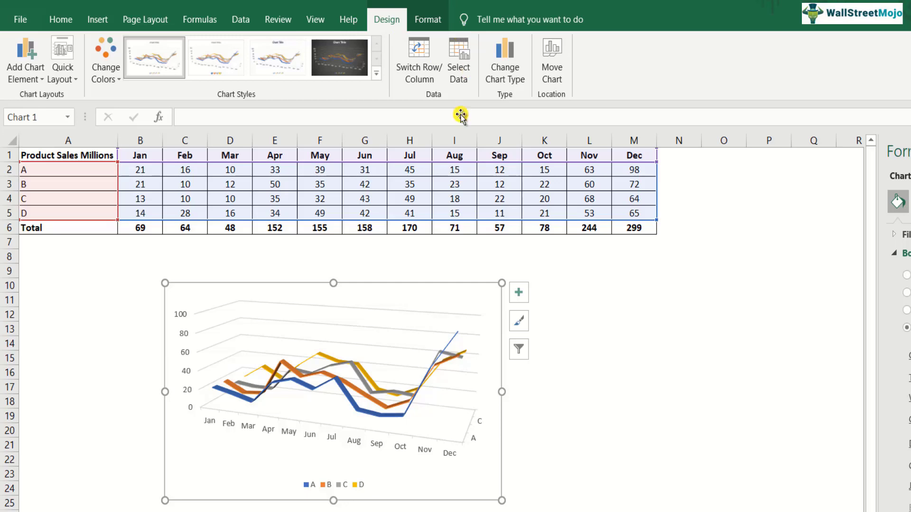
# Set the 3-D line chart's X Rotation to 130° in its 3-D Rotation settings.
pyautogui.click(364, 364)
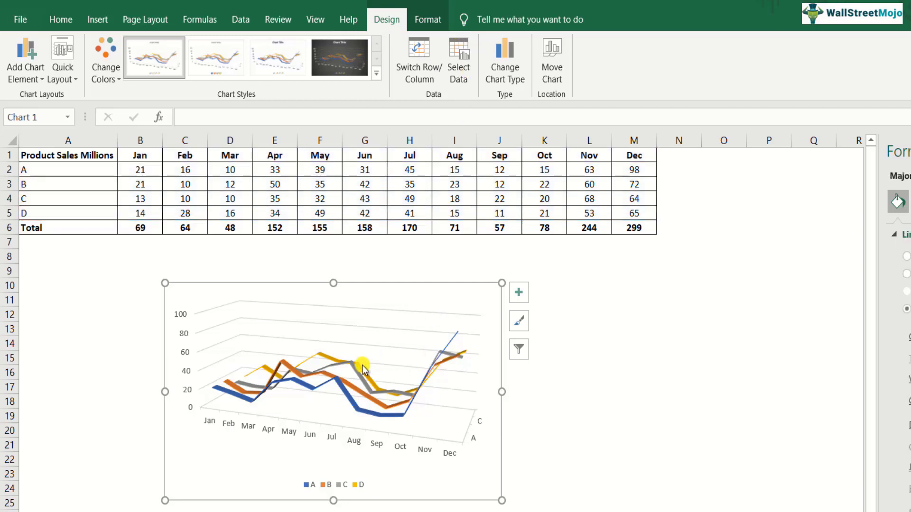
pyautogui.rightClick(364, 365)
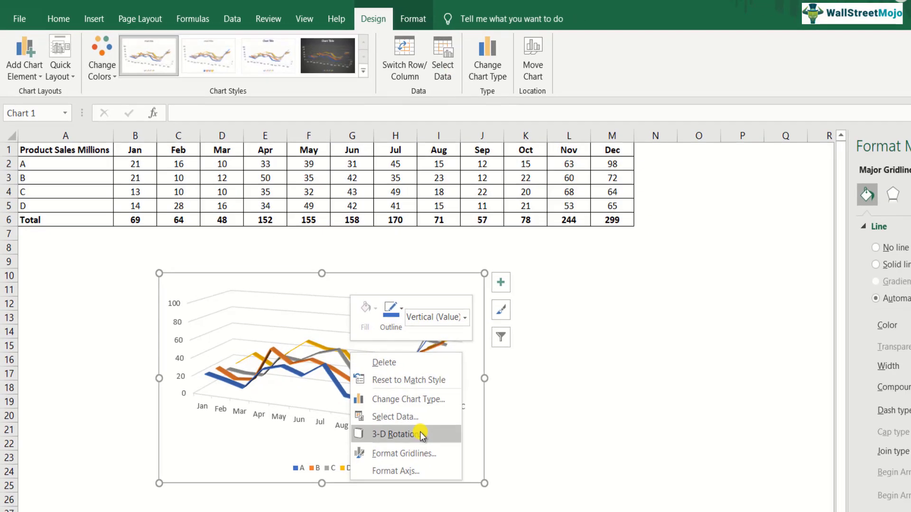
pyautogui.click(417, 450)
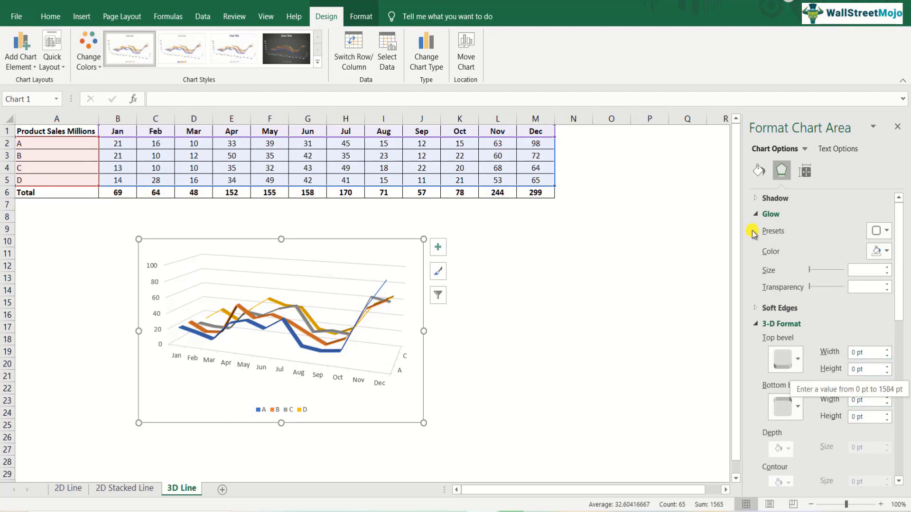
pyautogui.rightClick(354, 327)
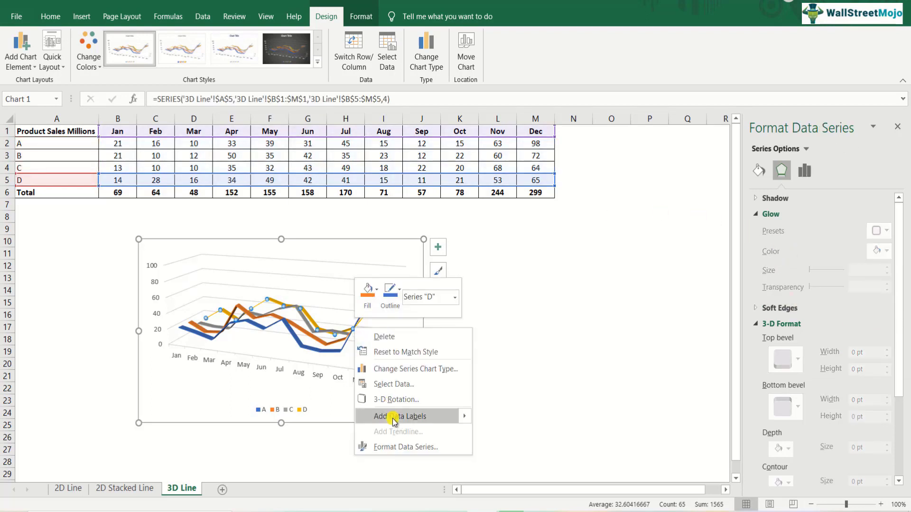
pyautogui.click(396, 399)
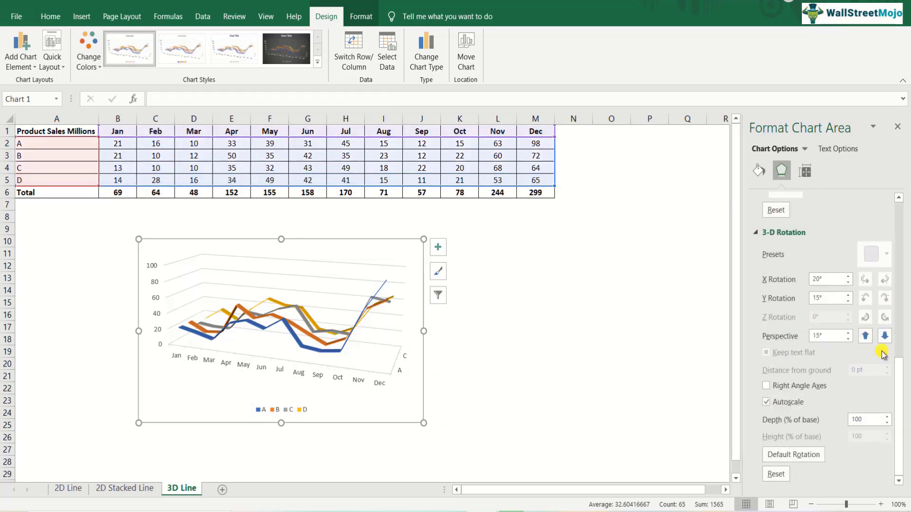
pyautogui.moveTo(902, 387); pyautogui.dragTo(902, 404)
pyautogui.click(848, 277)
pyautogui.click(849, 277)
pyautogui.click(850, 277)
pyautogui.click(850, 277)
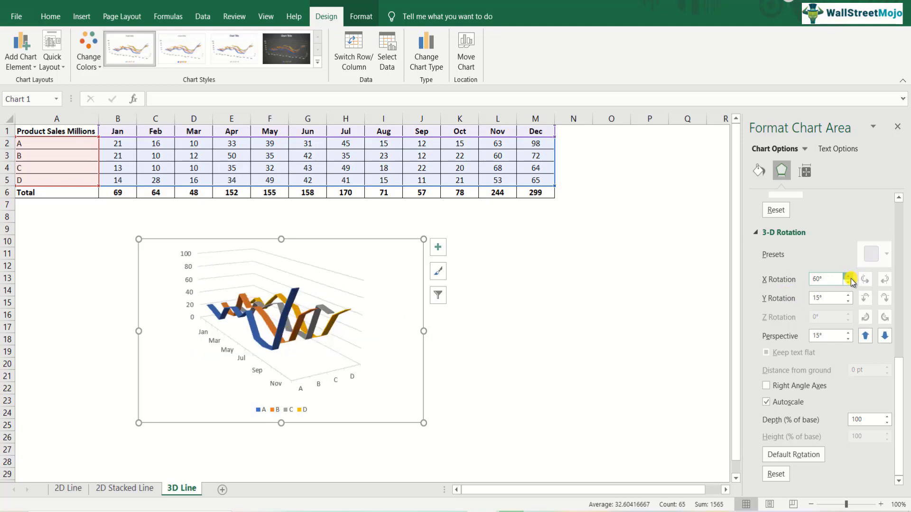
pyautogui.click(849, 277)
pyautogui.click(849, 277)
pyautogui.click(849, 277)
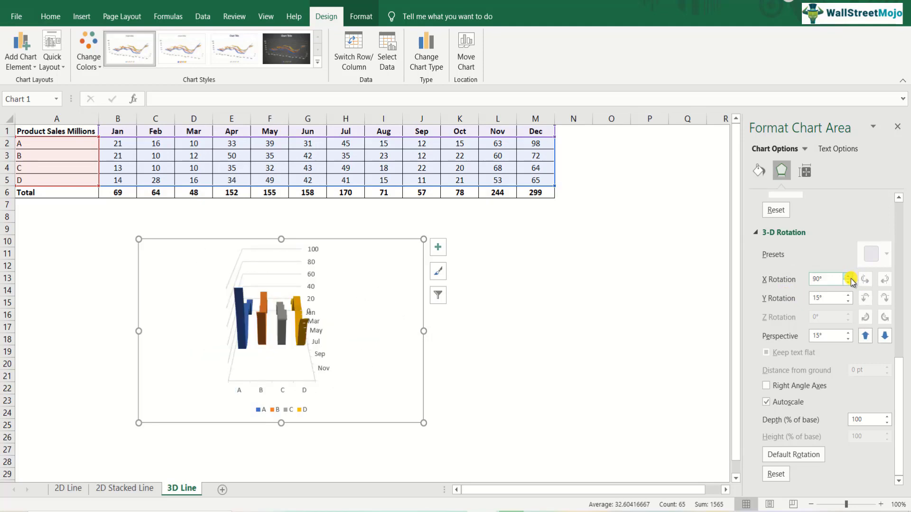
pyautogui.click(850, 277)
pyautogui.click(849, 277)
# Try an X Rotation of 180° and a Y Rotation of 80° on the 3-D line chart.
pyautogui.click(849, 277)
pyautogui.click(849, 277)
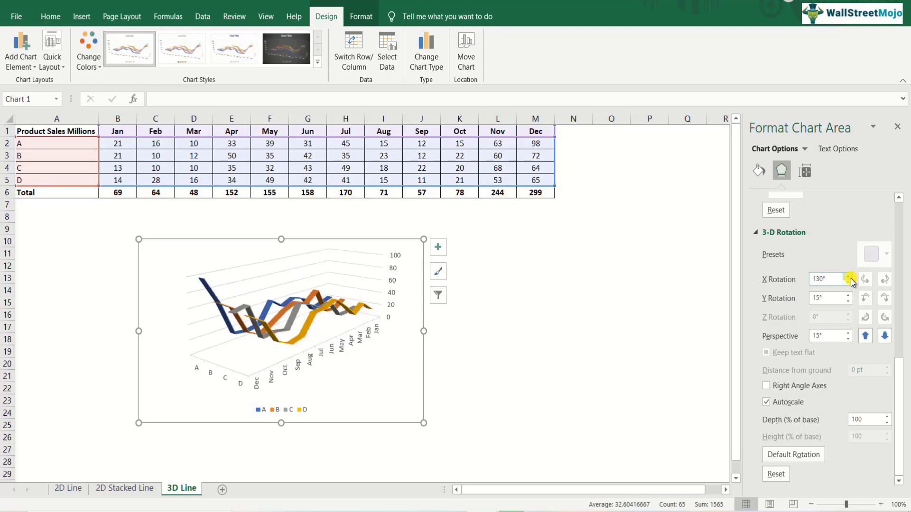
pyautogui.click(849, 277)
pyautogui.click(850, 277)
pyautogui.click(850, 277)
pyautogui.click(849, 277)
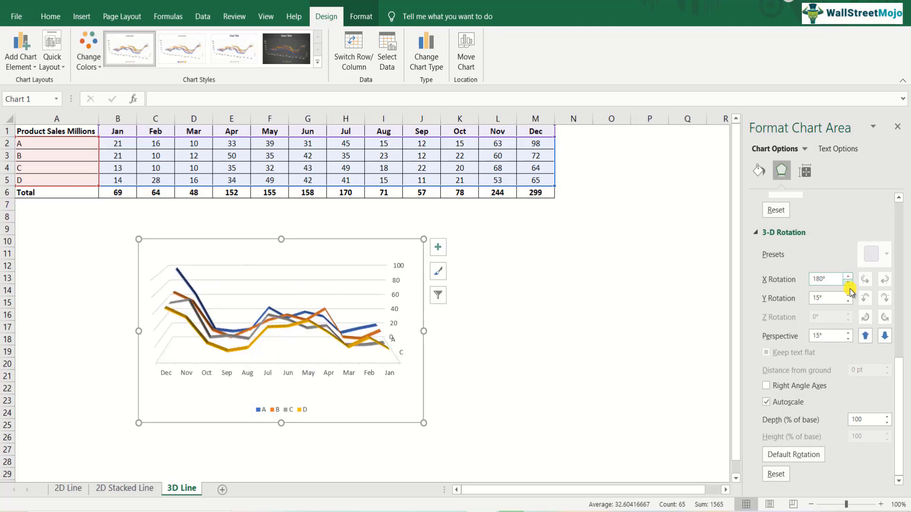
pyautogui.click(848, 295)
pyautogui.click(848, 295)
pyautogui.click(848, 295)
pyautogui.click(848, 295)
pyautogui.click(849, 295)
pyautogui.click(848, 295)
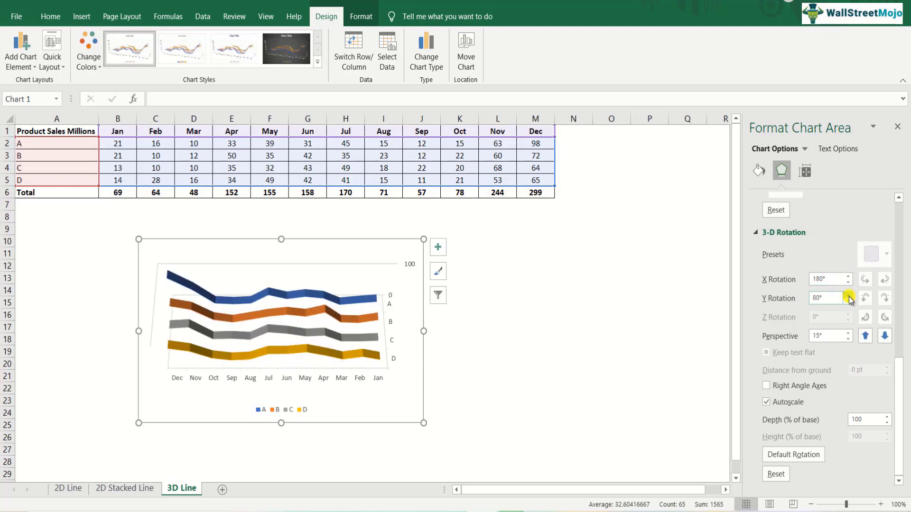
pyautogui.click(848, 295)
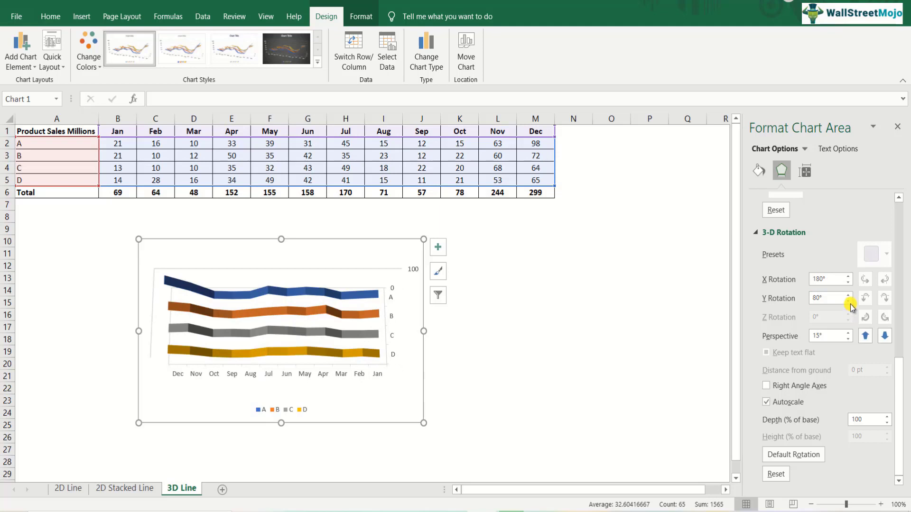
# Set the 3-D line chart's Y Rotation to 10°.
pyautogui.click(849, 300)
pyautogui.click(848, 300)
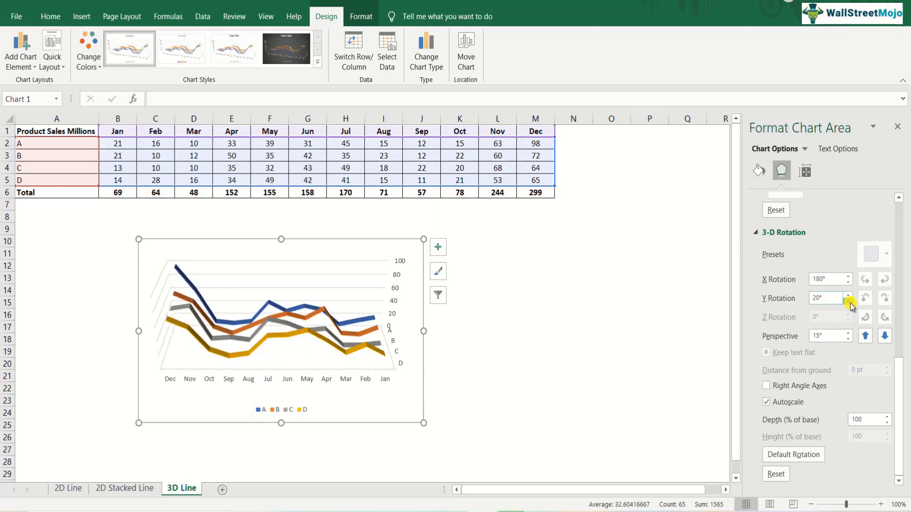
pyautogui.click(849, 300)
pyautogui.click(848, 301)
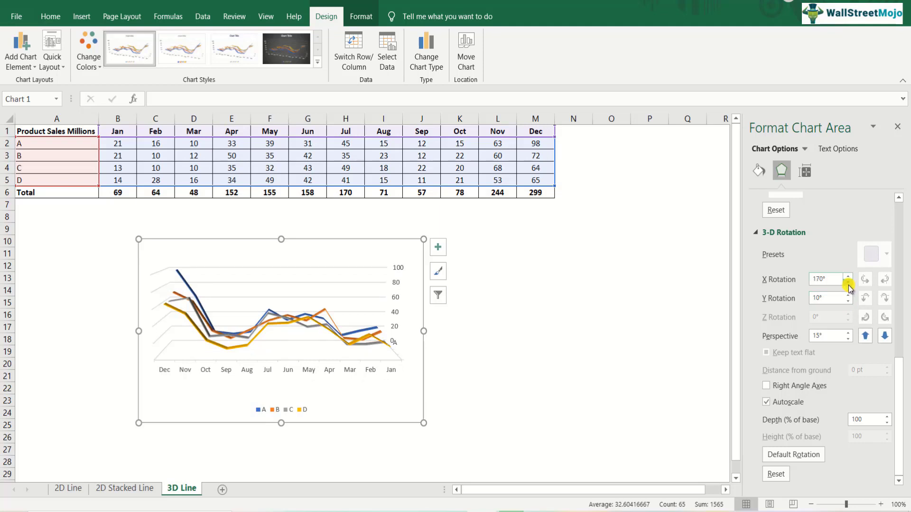
# Set the 3-D line chart's X Rotation to 0°.
pyautogui.click(848, 283)
pyautogui.click(847, 282)
pyautogui.click(847, 282)
pyautogui.click(848, 283)
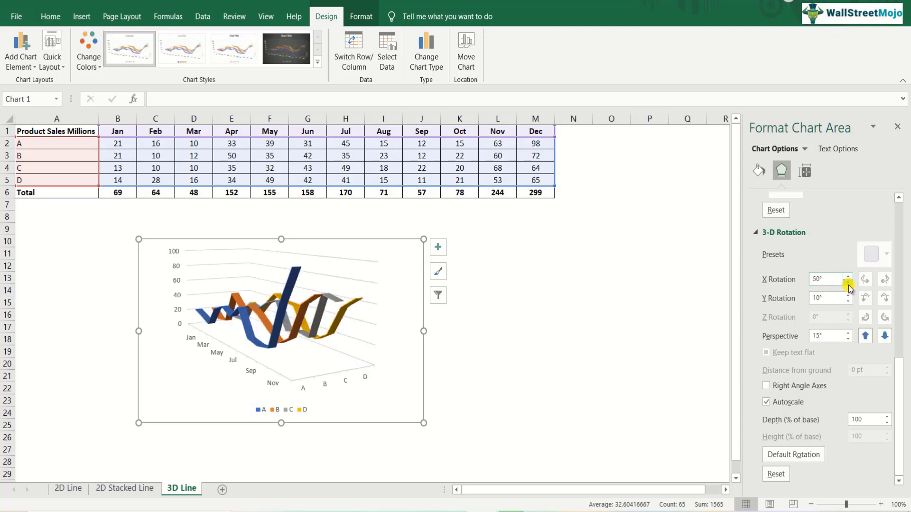
pyautogui.click(848, 284)
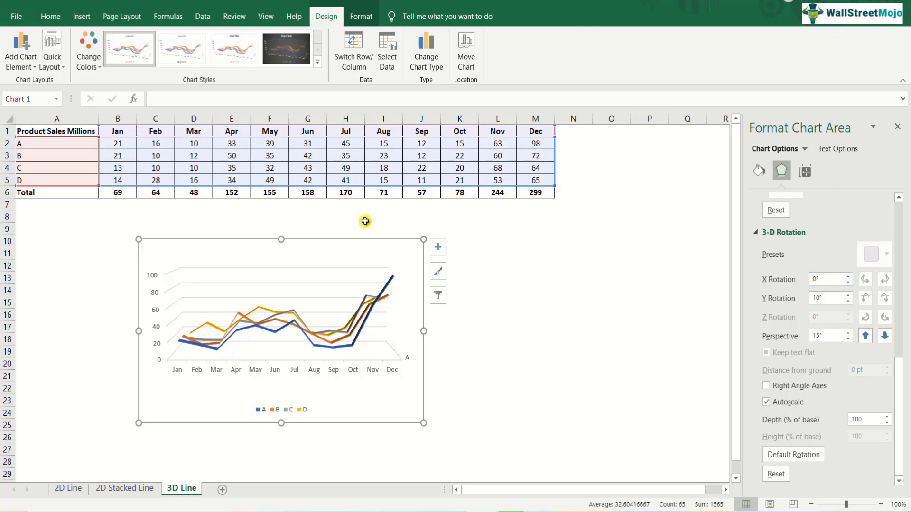
# On the 2D Line sheet, add a trendline to series A in the grey chart and make it a Moving Average.
pyautogui.click(77, 489)
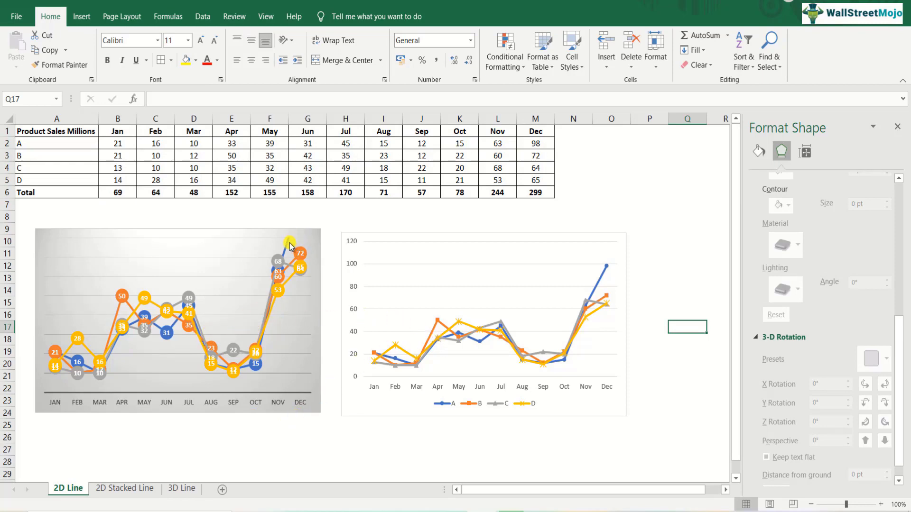
pyautogui.moveTo(288, 246)
pyautogui.rightClick(287, 245)
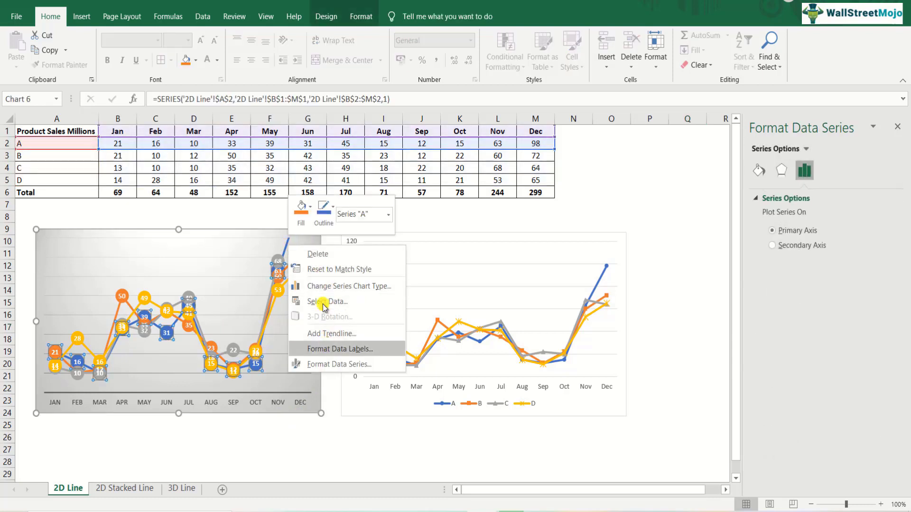
pyautogui.click(314, 334)
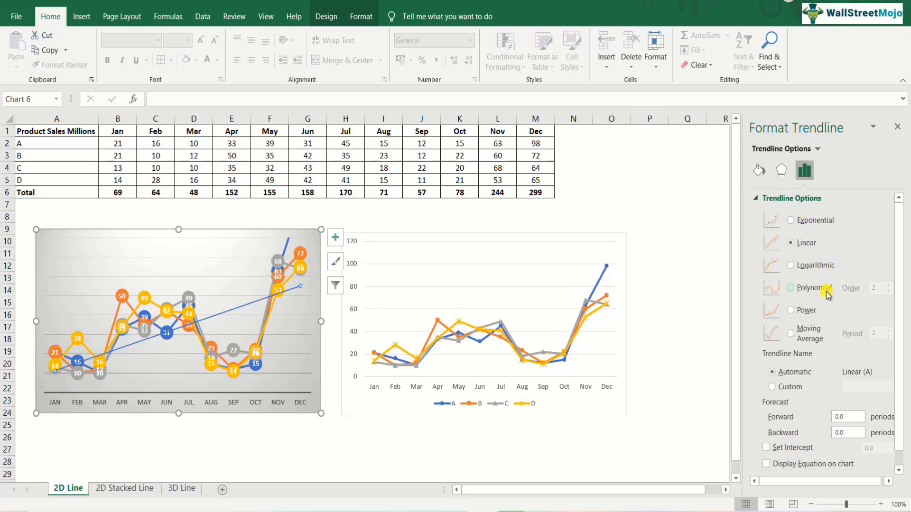
pyautogui.click(799, 332)
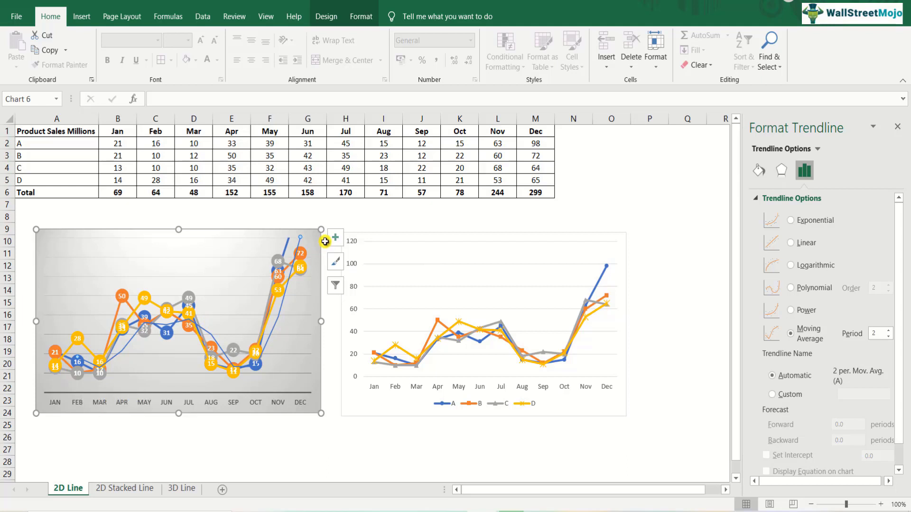
# Exclude series B, C and D from the grey chart's data source, keeping only series A.
pyautogui.rightClick(224, 239)
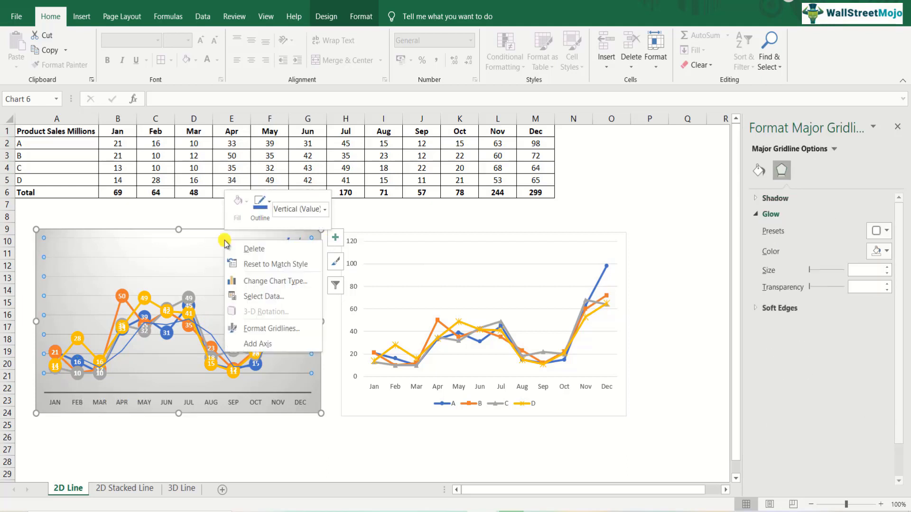
pyautogui.click(265, 296)
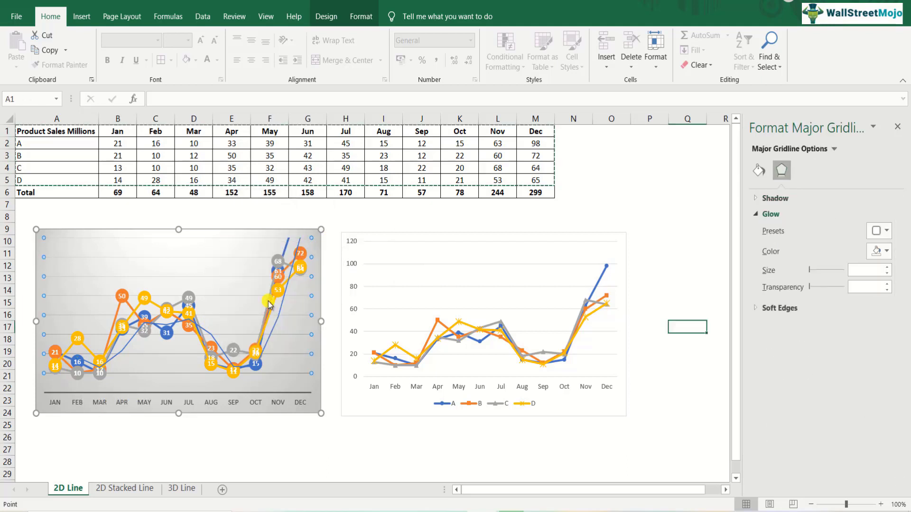
pyautogui.click(403, 327)
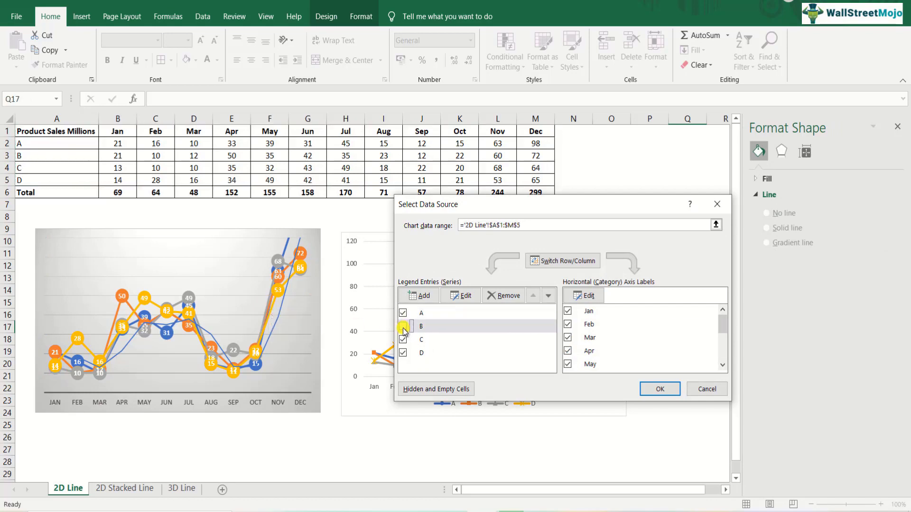
pyautogui.click(403, 340)
pyautogui.click(403, 353)
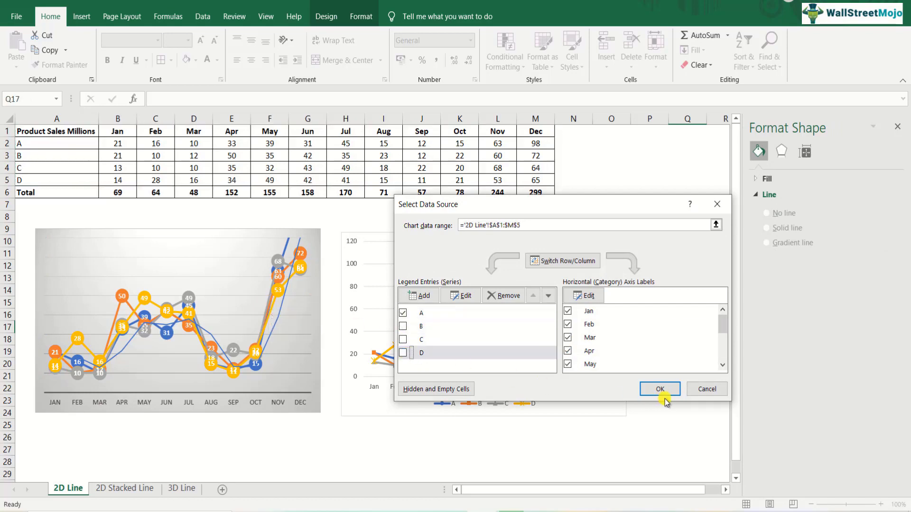
pyautogui.click(660, 390)
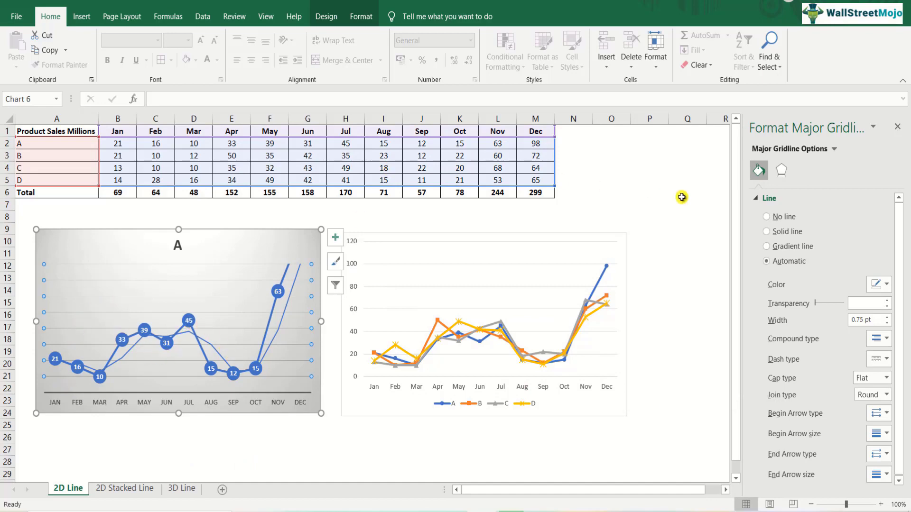
# Change the type of series A's trendline in the grey chart to Exponential.
pyautogui.click(285, 308)
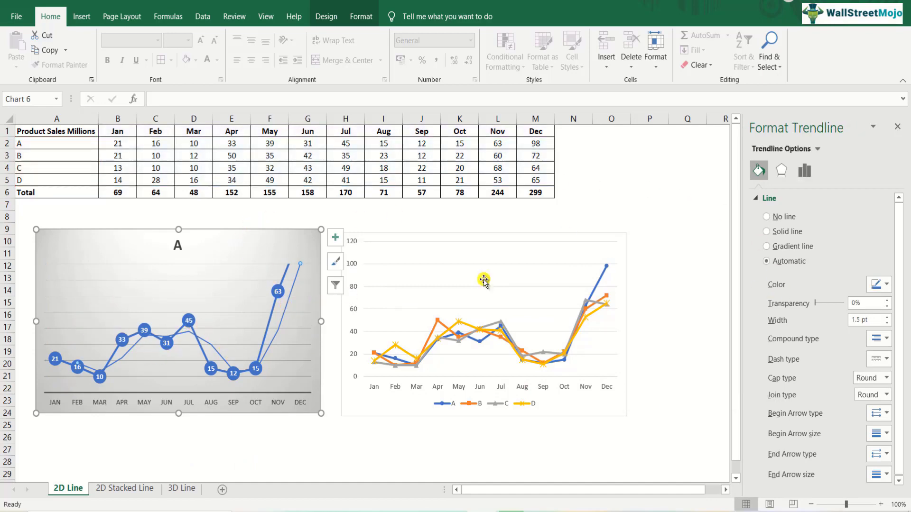
pyautogui.rightClick(286, 308)
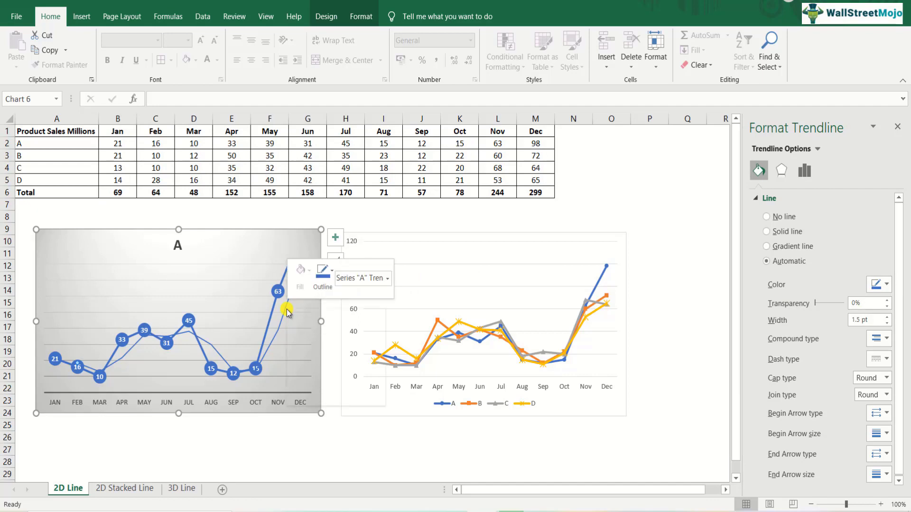
pyautogui.click(327, 397)
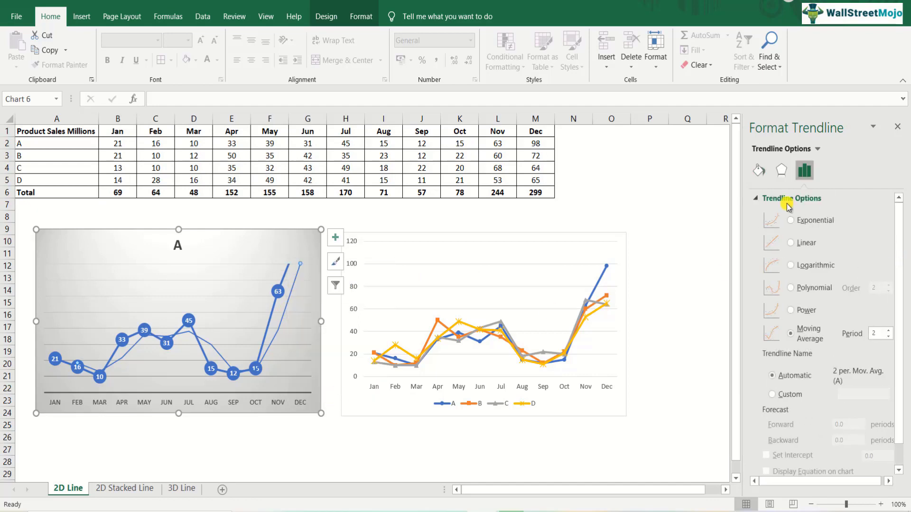
pyautogui.click(792, 221)
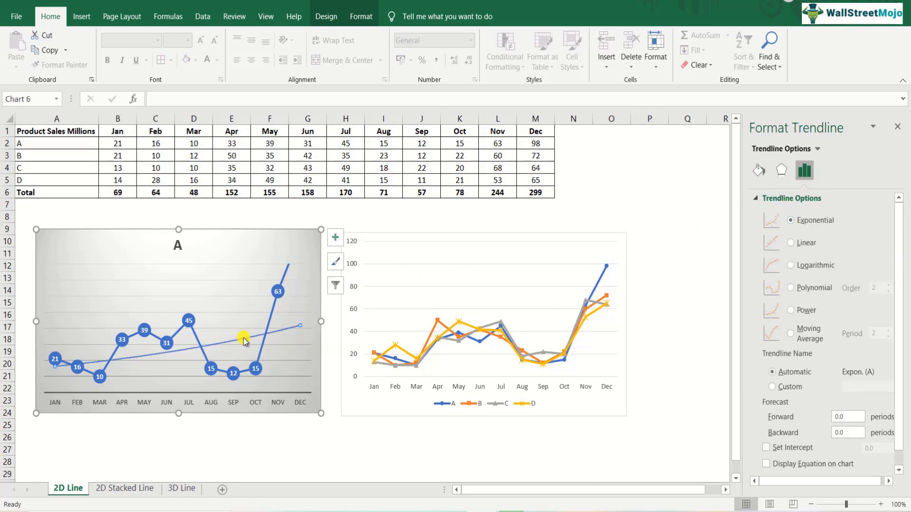